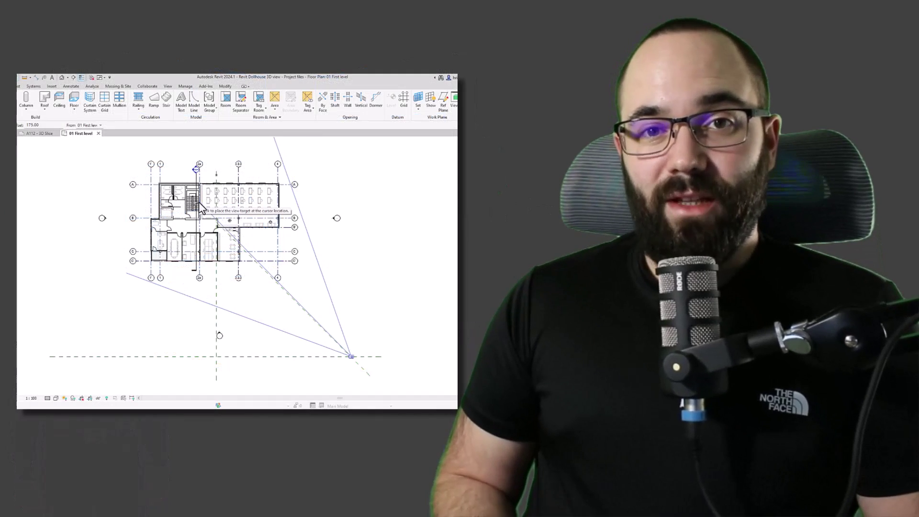
Step: Preview the finished sheet A112, with 3D View 2 placed beside 3D View 1
left_click(201, 208)
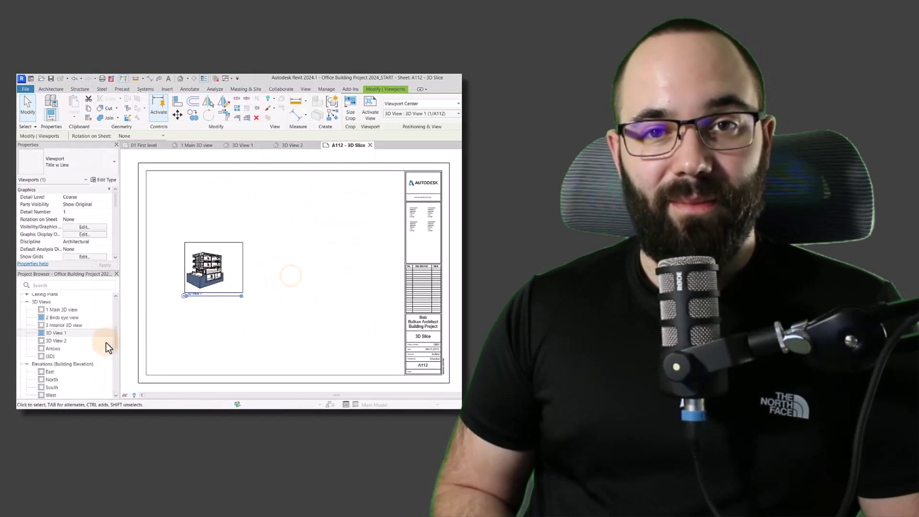
left_click_drag(107, 340, 266, 270)
left_click(263, 268)
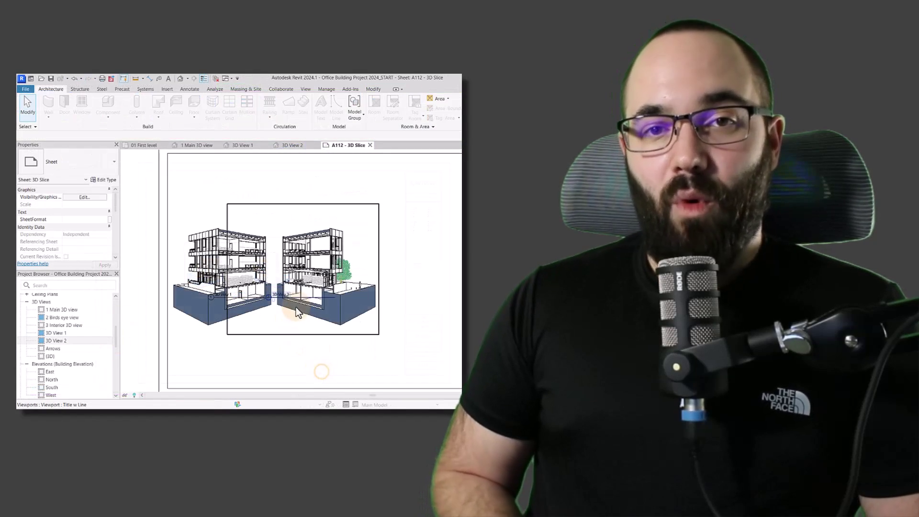
left_click(320, 266)
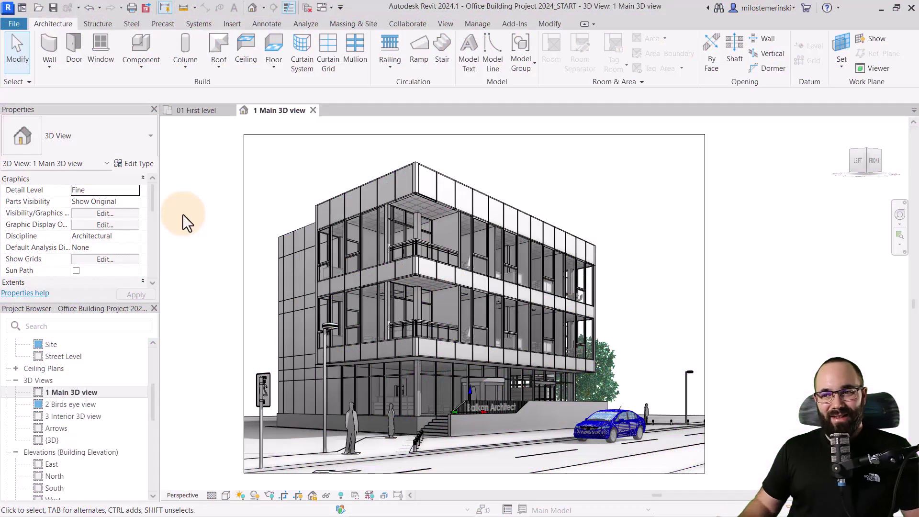
Step: Switch to the 01 First level floor plan and bring the area below the building into view
left_click(274, 174)
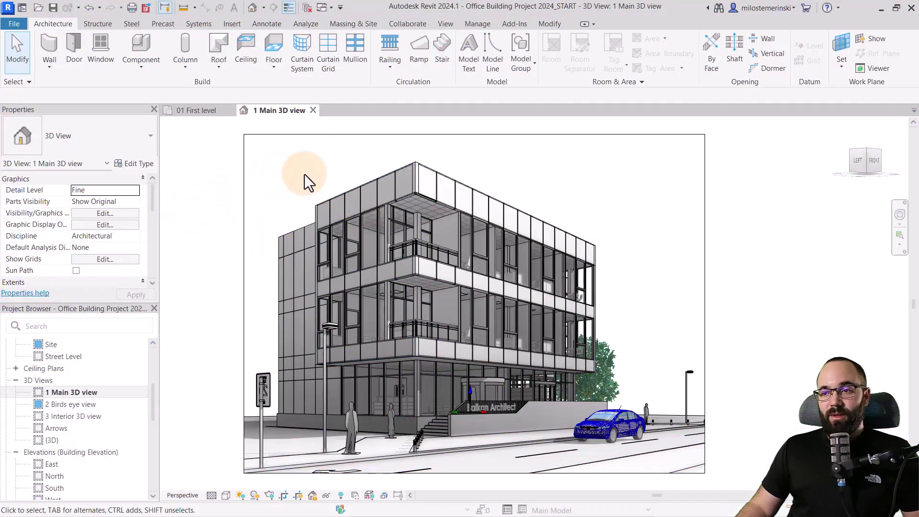
middle_click_drag(303, 176, 274, 176)
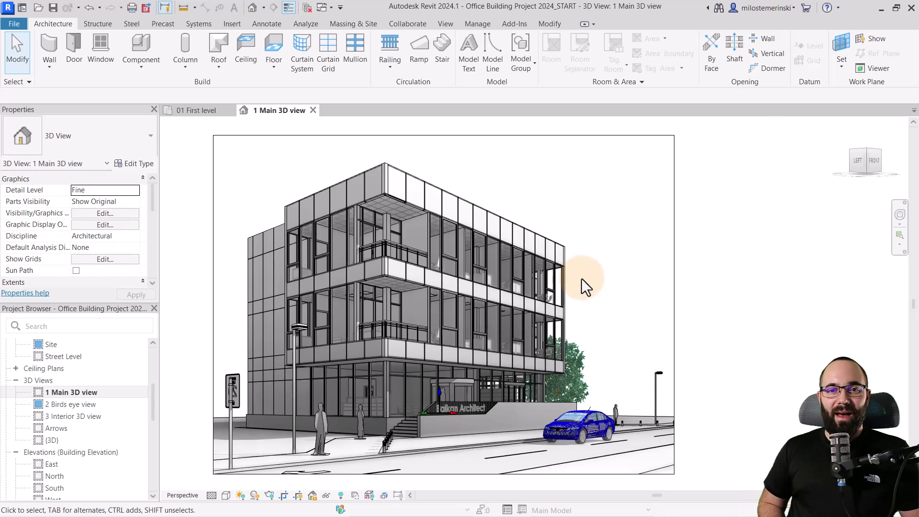
left_click(195, 117)
middle_click_drag(272, 243, 290, 301)
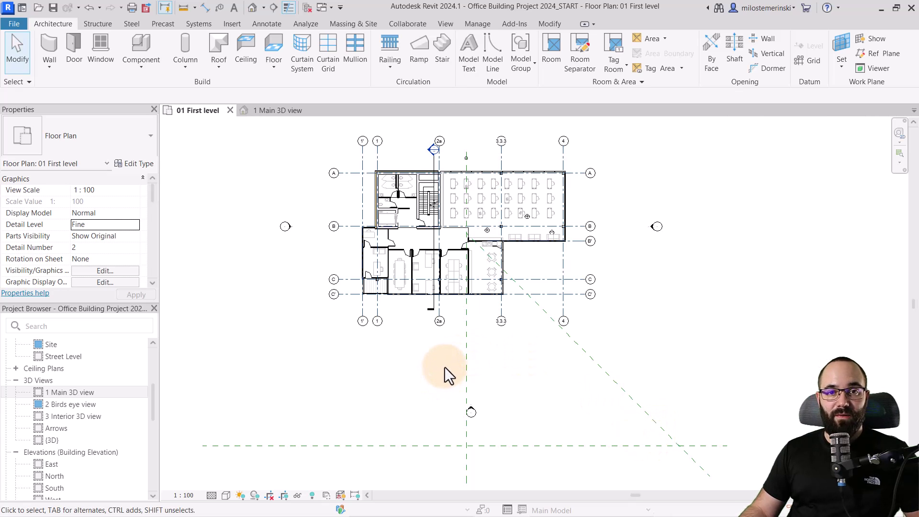
scroll(708, 464, "up", 1)
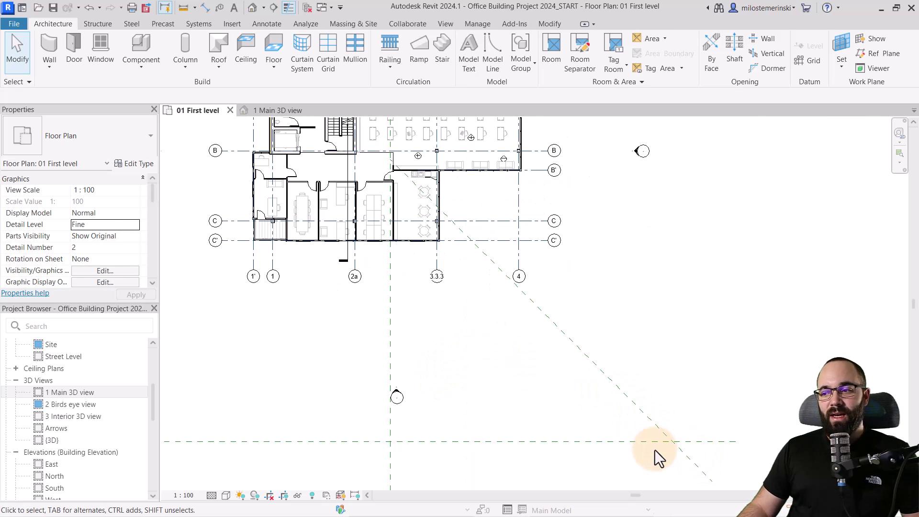
scroll(488, 365, "down", 1)
scroll(389, 242, "up", 1)
scroll(409, 197, "up", 2)
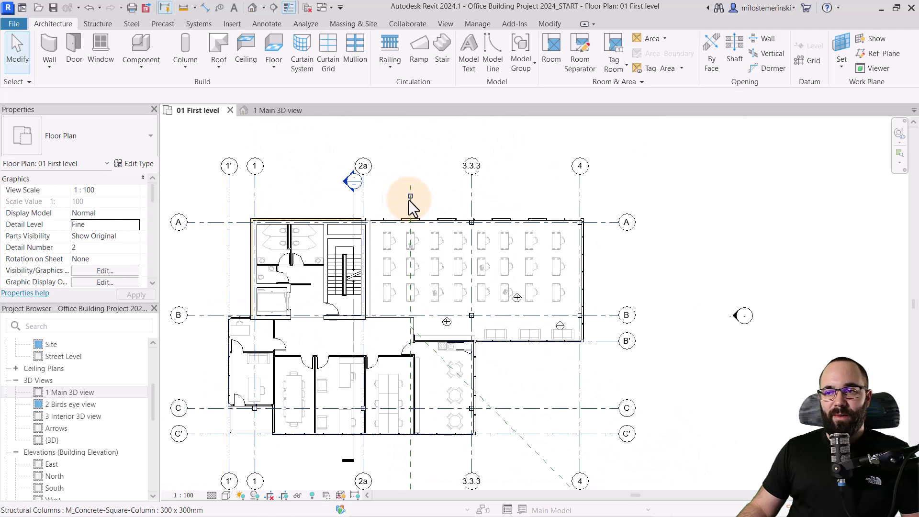
Step: Select and deselect the structural column above grid A, then zoom out and re-centre the plan
left_click(410, 197)
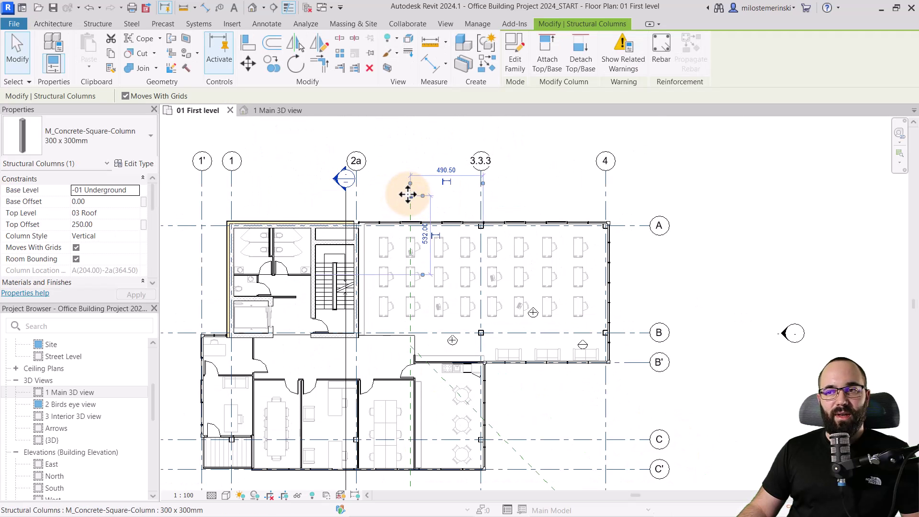
left_click(384, 200)
scroll(383, 211, "down", 3)
scroll(406, 335, "down", 1)
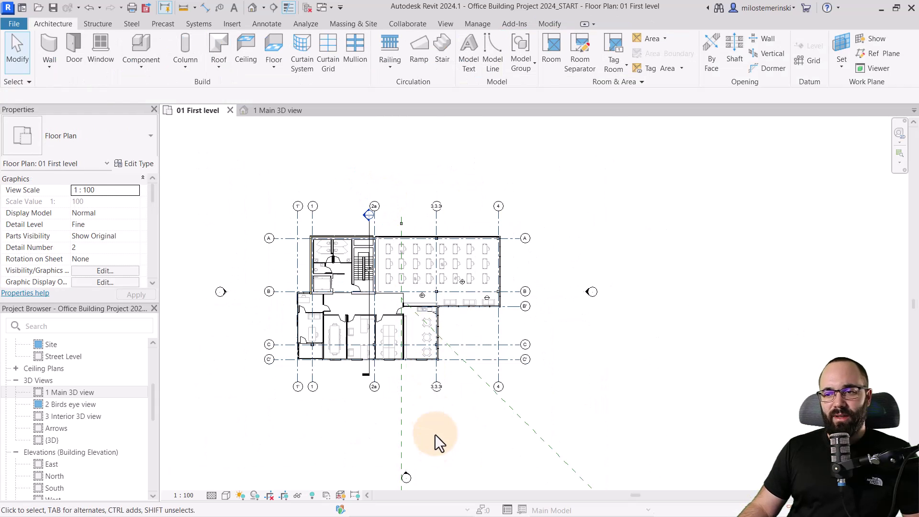
middle_click_drag(435, 440, 456, 409)
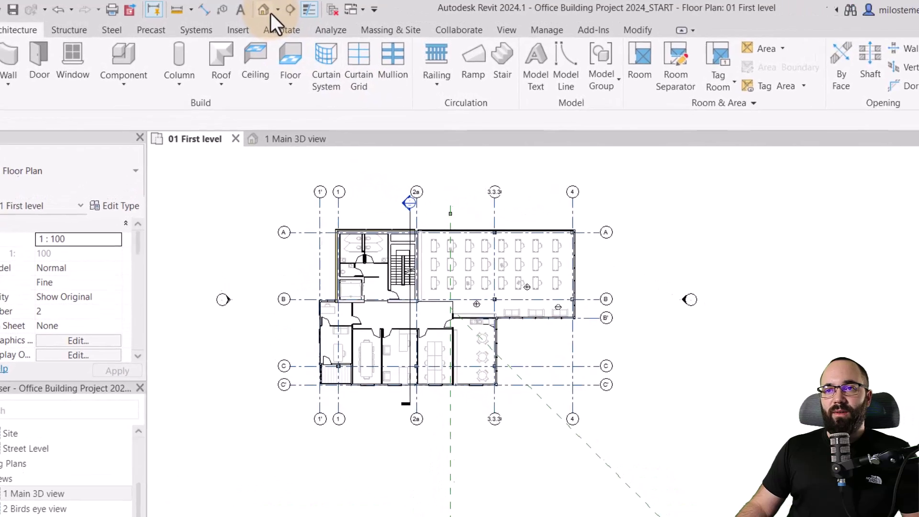
Step: Place a camera below the plan aimed beyond the building, creating perspective 3D View 1
left_click(285, 12)
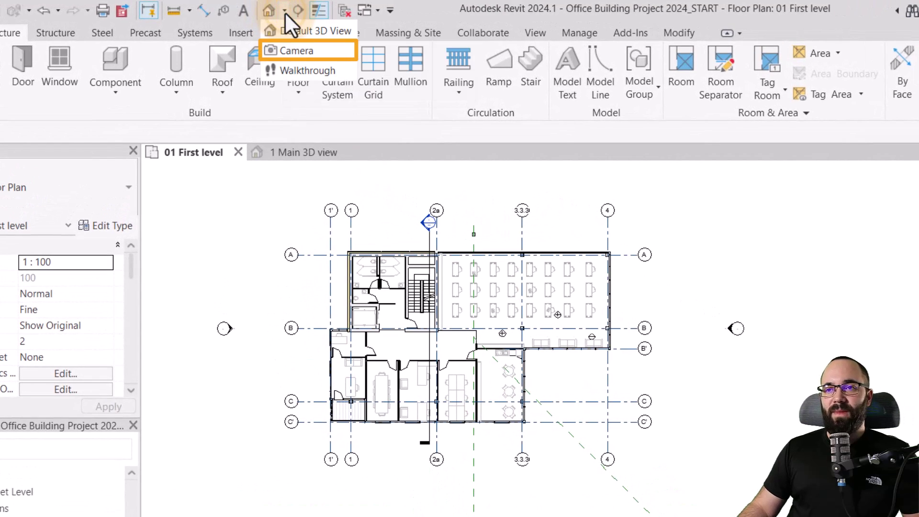
left_click(290, 51)
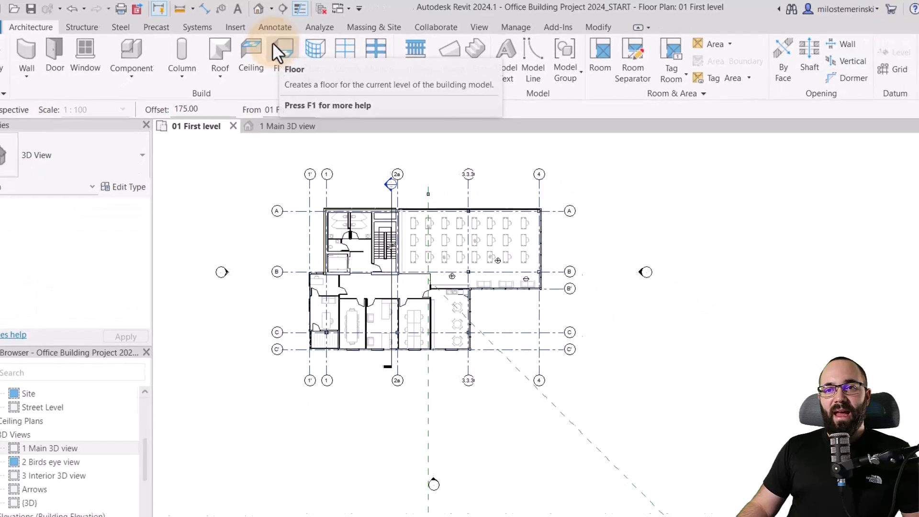
scroll(228, 157, "down", 1)
scroll(526, 393, "up", 2)
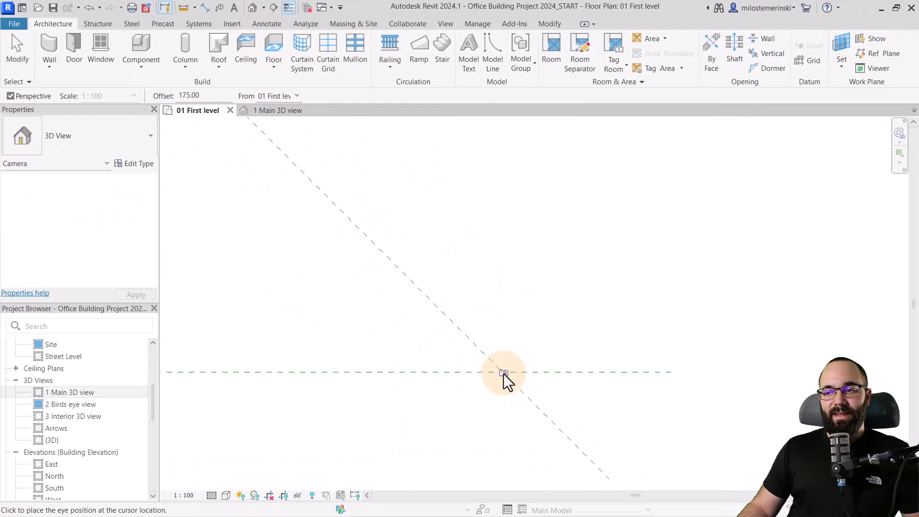
scroll(501, 371, "down", 3)
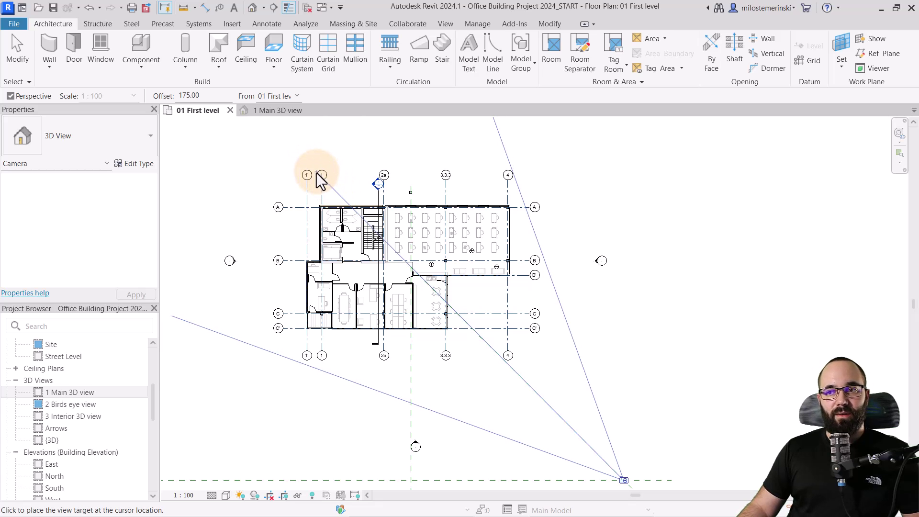
left_click(316, 173)
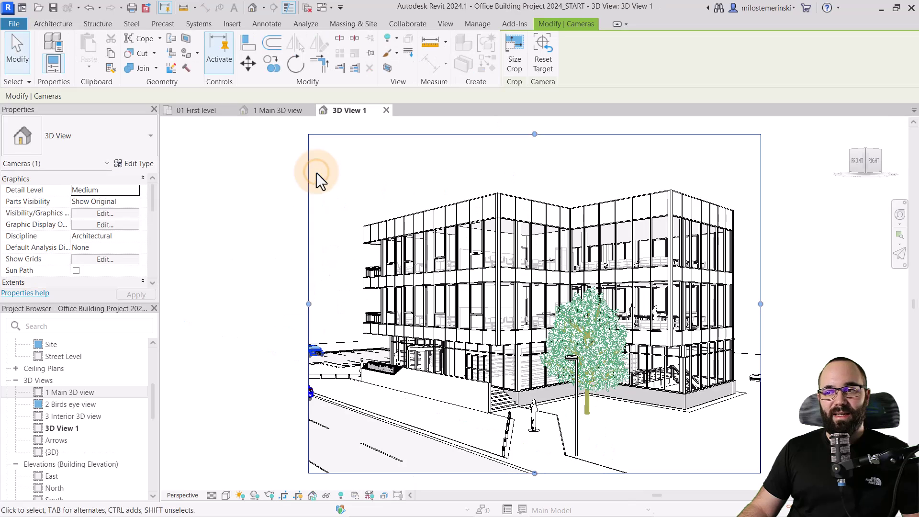
middle_click_drag(632, 449, 510, 445)
scroll(283, 242, "down", 1)
left_click(265, 188)
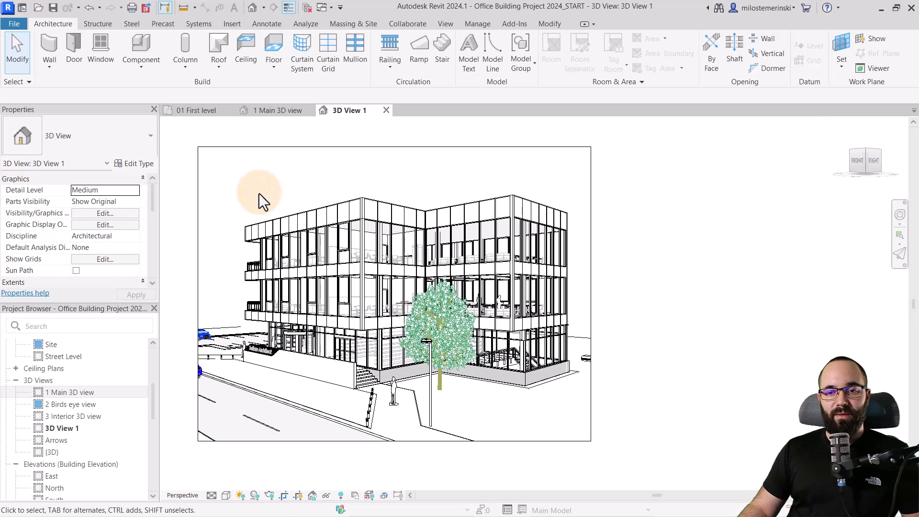
Step: Enable and apply Section Box for 3D View 1, then select the box outline around the building
middle_click_drag(258, 193, 276, 208)
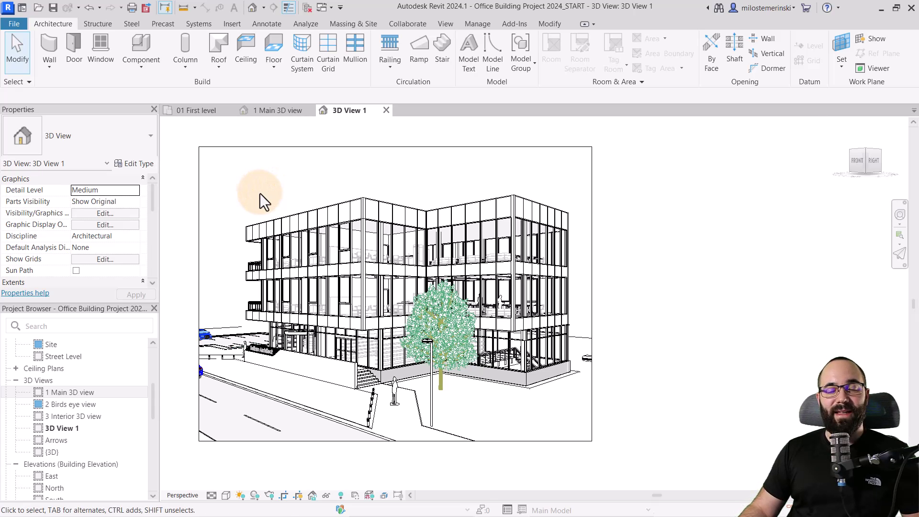
scroll(135, 241, "down", 5)
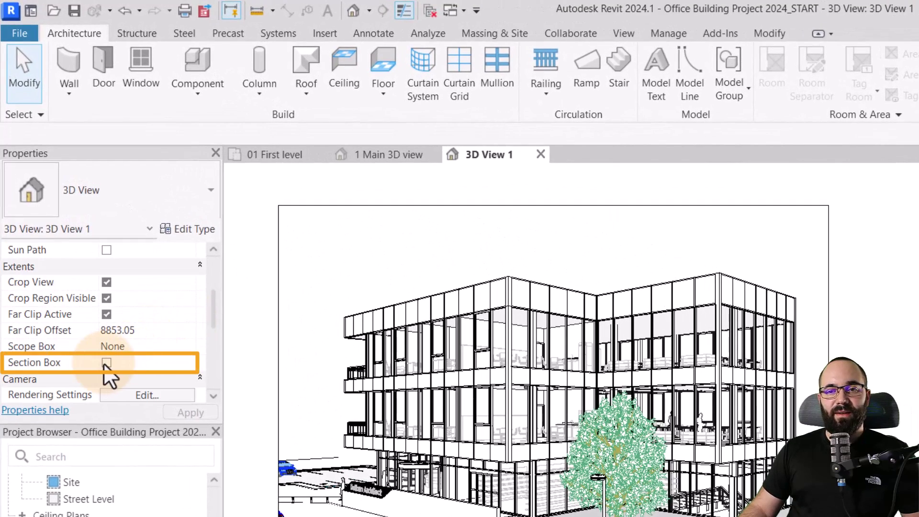
left_click(191, 413)
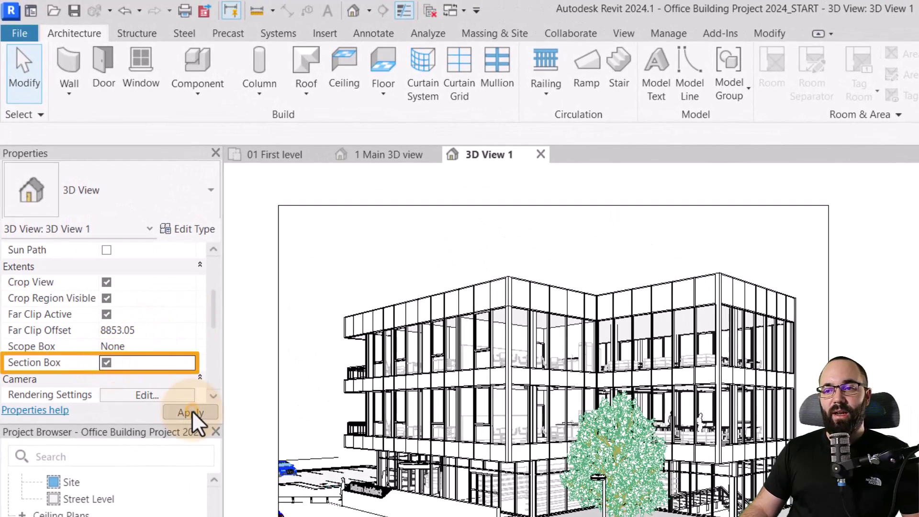
scroll(467, 277, "down", 3)
left_click(849, 307)
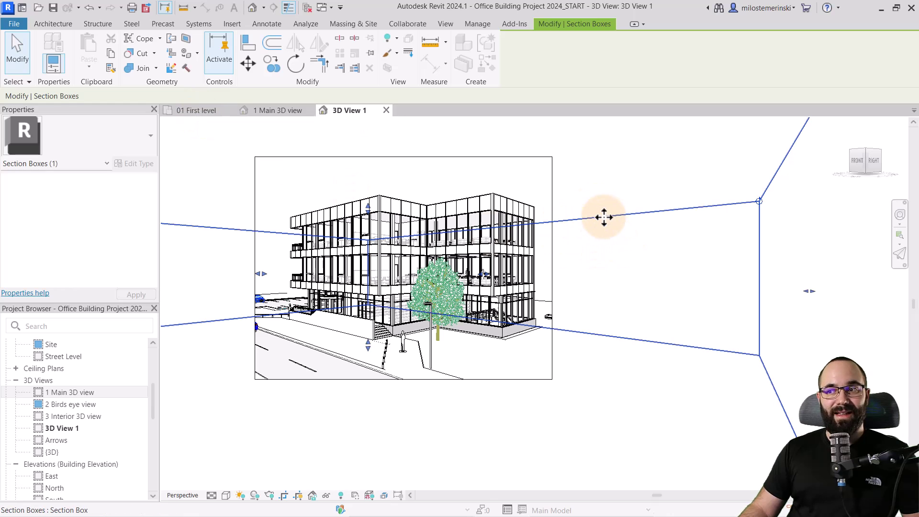
Step: On the 01 First level plan, pull the section box's right edge in toward the building
scroll(484, 196, "up", 2)
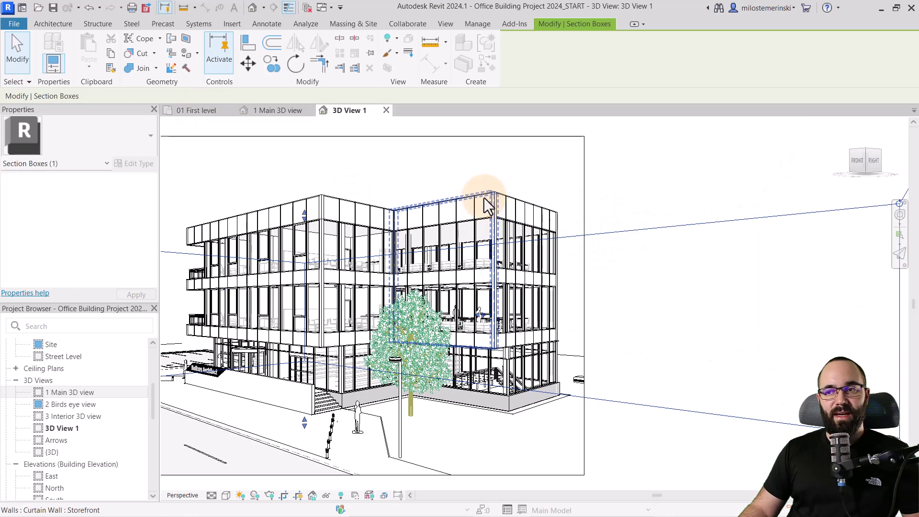
left_click(202, 110)
scroll(575, 311, "down", 3)
scroll(572, 311, "up", 1)
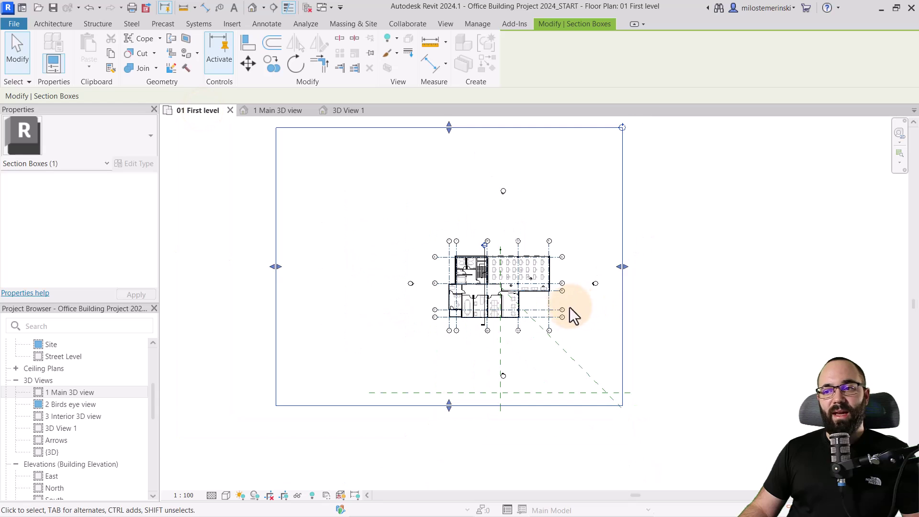
left_click(625, 272)
left_click_drag(628, 279, 499, 281)
scroll(501, 256, "up", 5)
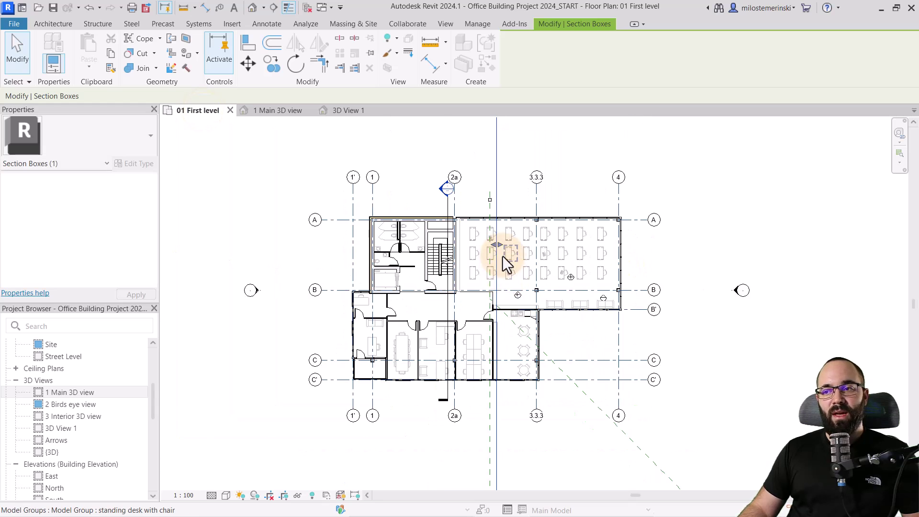
left_click_drag(493, 242, 486, 240)
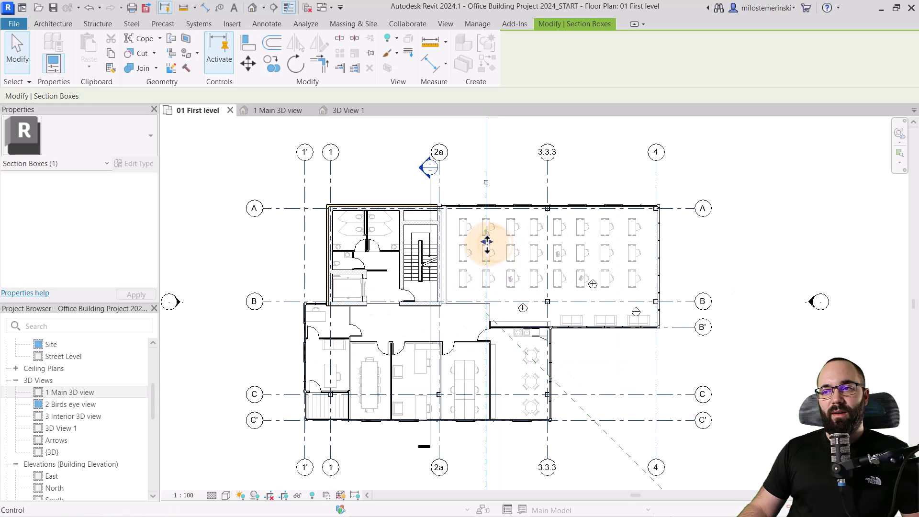
Step: Bring the section box's left, bottom and top edges in around one bay and centre it
scroll(546, 290, "down", 3)
scroll(546, 291, "down", 2)
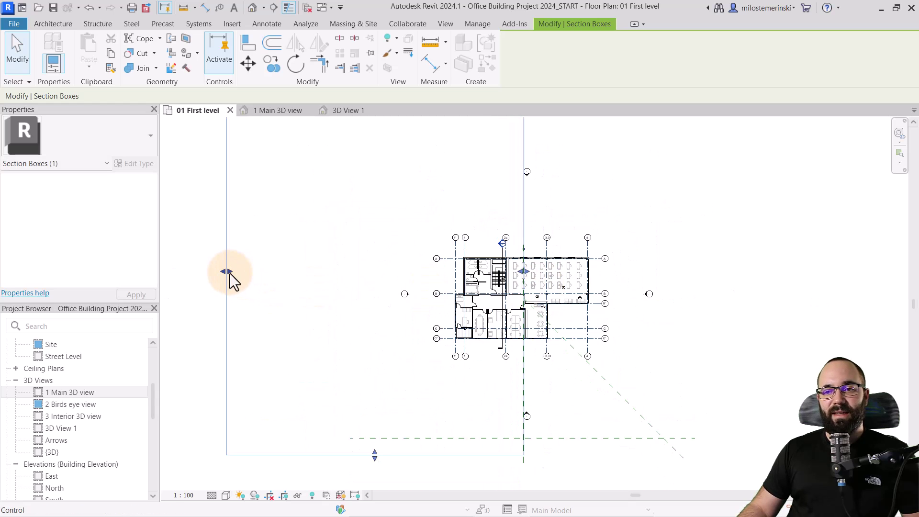
left_click_drag(228, 271, 434, 271)
left_click_drag(478, 454, 484, 352)
middle_click_drag(586, 372, 537, 475)
left_click_drag(429, 192, 422, 339)
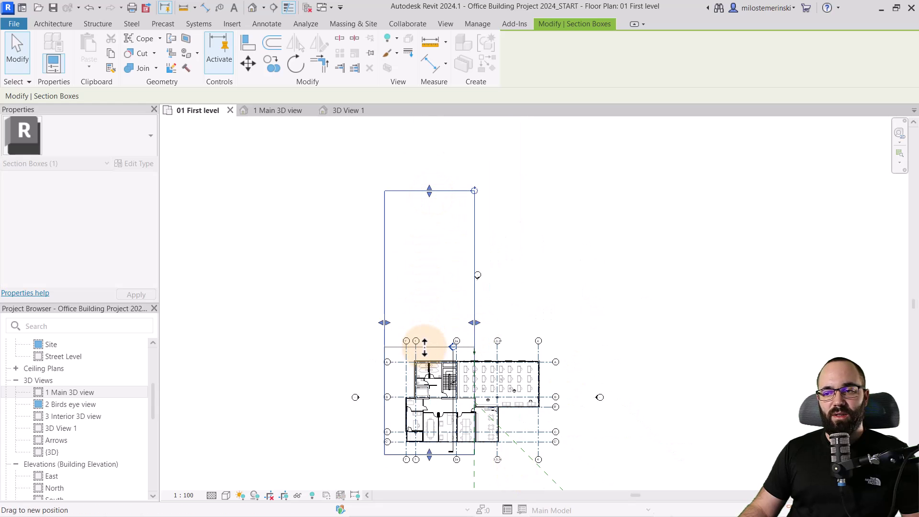
left_click_drag(424, 346, 424, 346)
middle_click_drag(503, 335, 491, 300)
Step: In 3D View 1, extend the perspective crop region's bottom edge down and frame the sectioned building
left_click(346, 110)
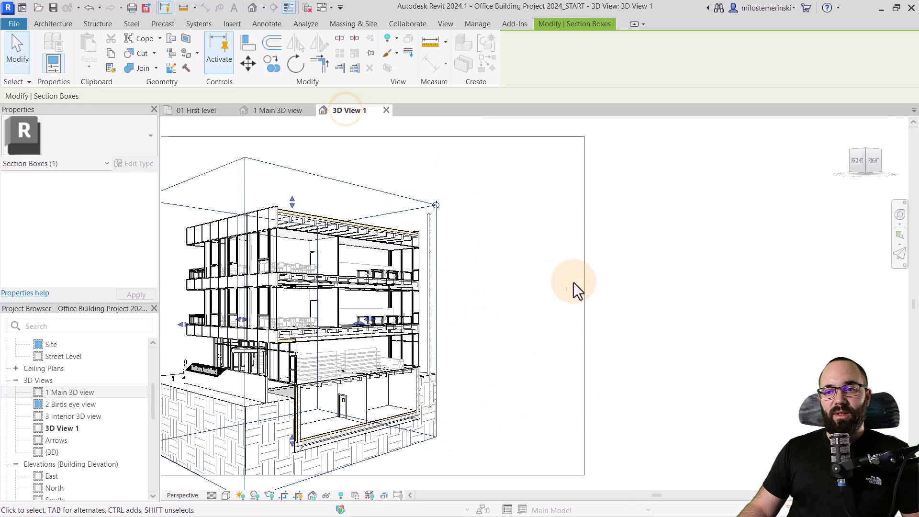
scroll(573, 282, "down", 3)
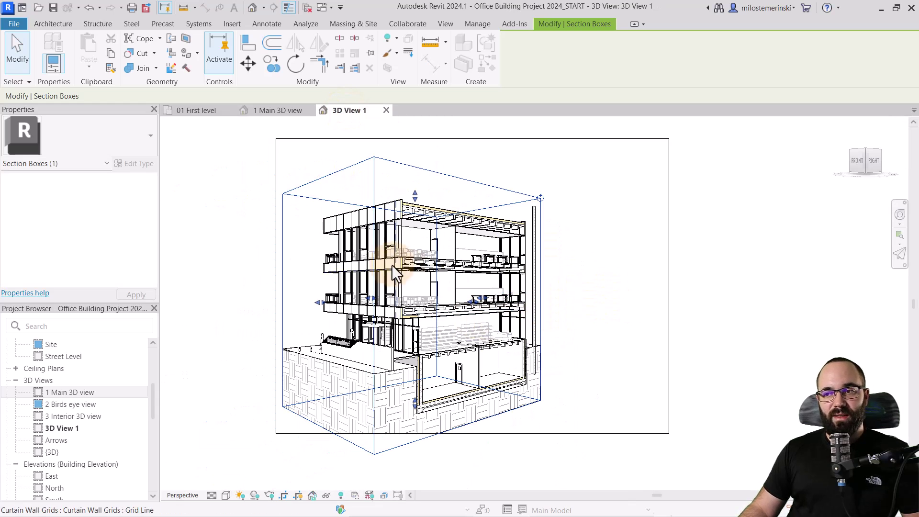
key("Escape")
left_click(475, 414)
left_click_drag(458, 413, 460, 448)
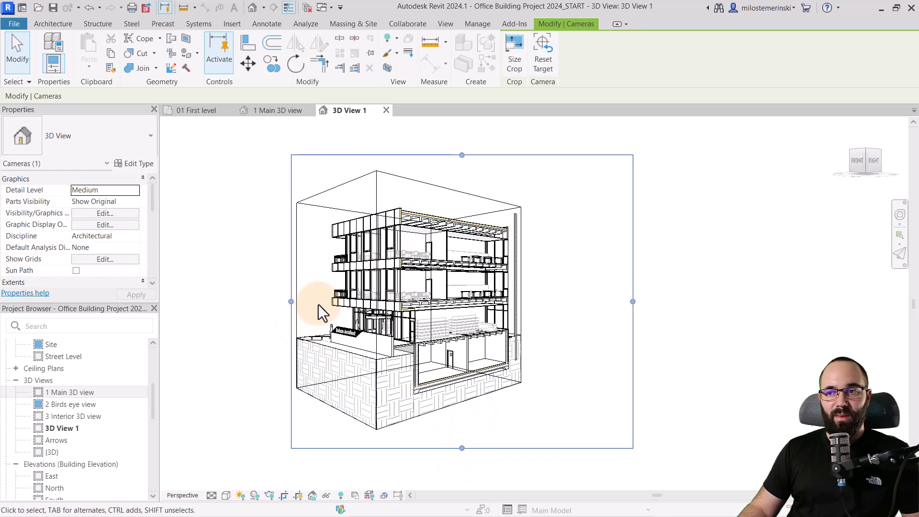
scroll(320, 301, "up", 1)
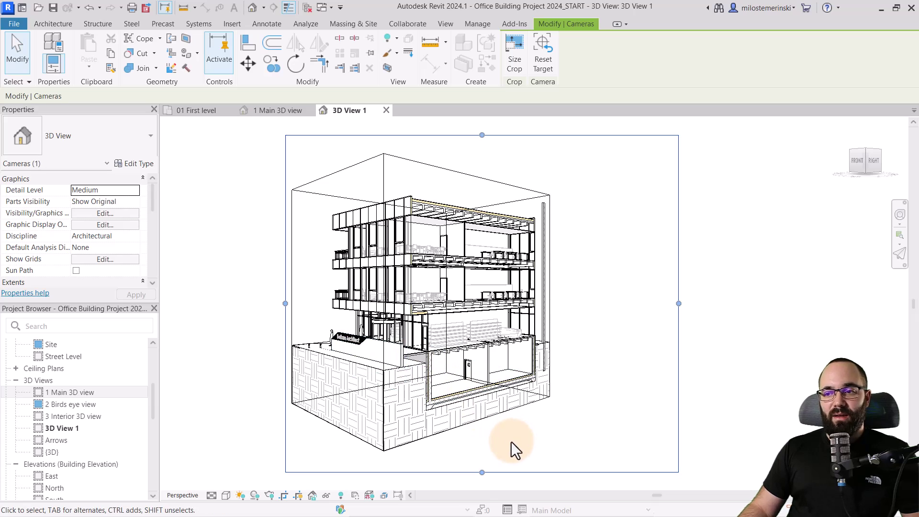
middle_click_drag(510, 441, 523, 452)
scroll(533, 203, "up", 3)
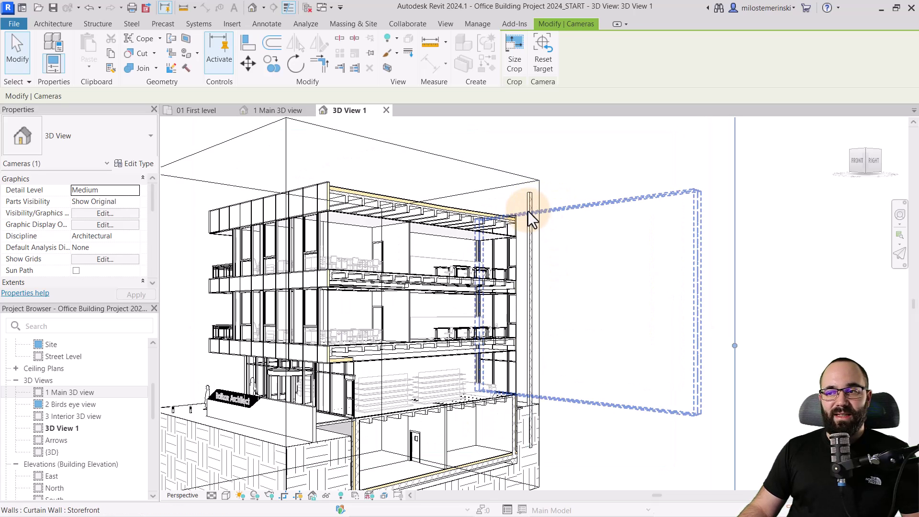
scroll(528, 213, "down", 3)
middle_click_drag(557, 284, 500, 291)
left_click(240, 307)
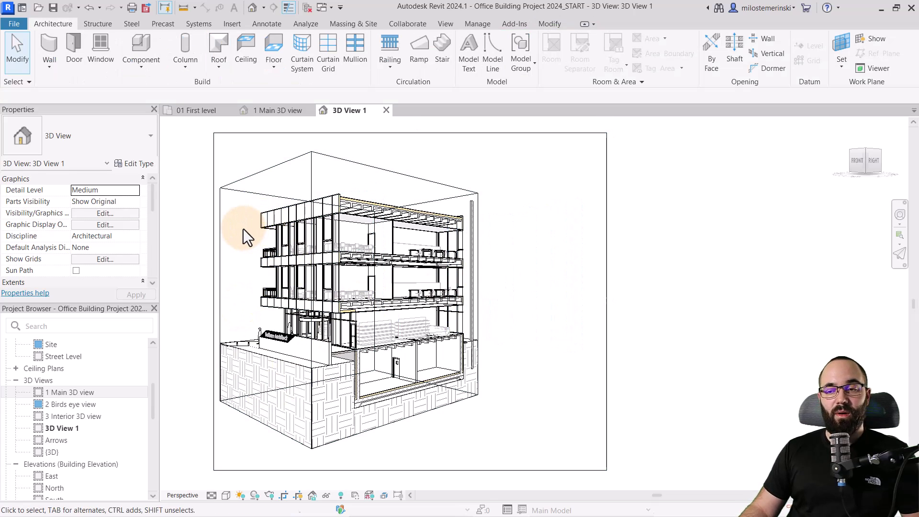
middle_click_drag(242, 228, 263, 243)
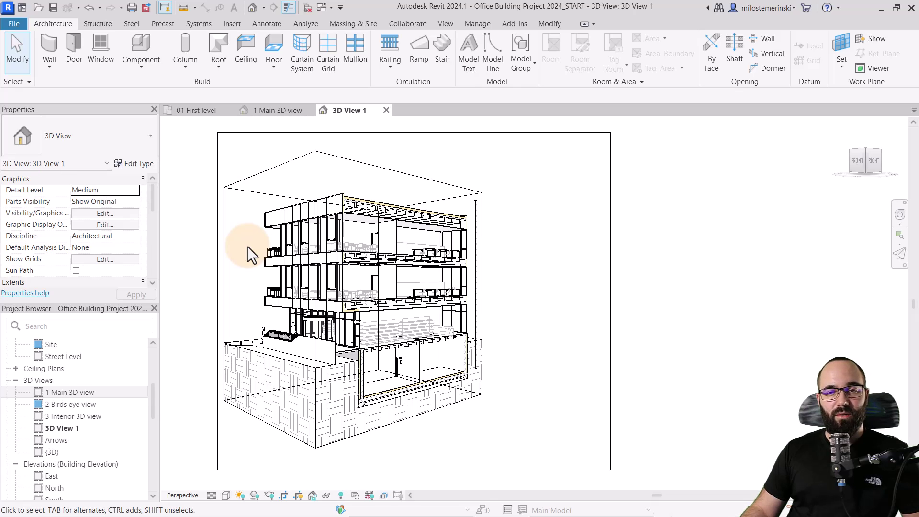
Step: Set 3D View 1 to Coarse detail with Poche blueish as its Coarse Poche Material
left_click(212, 493)
left_click(217, 460)
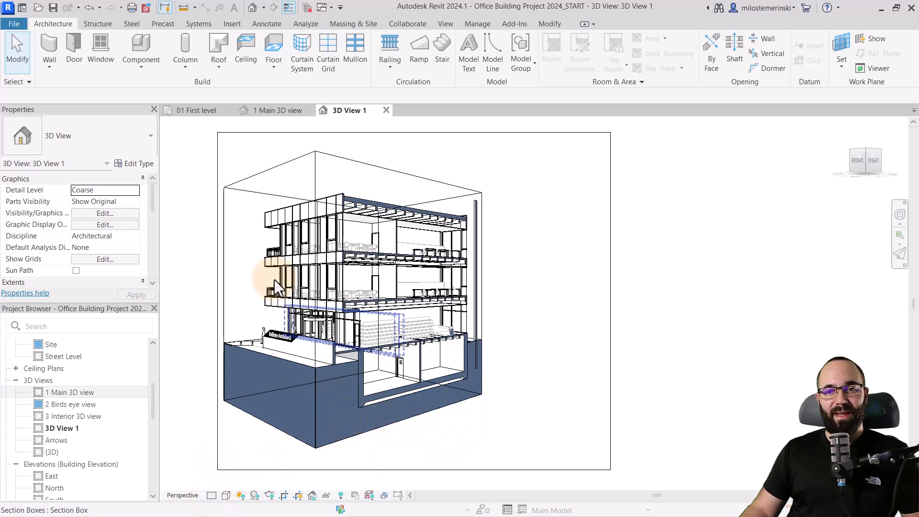
left_click(133, 165)
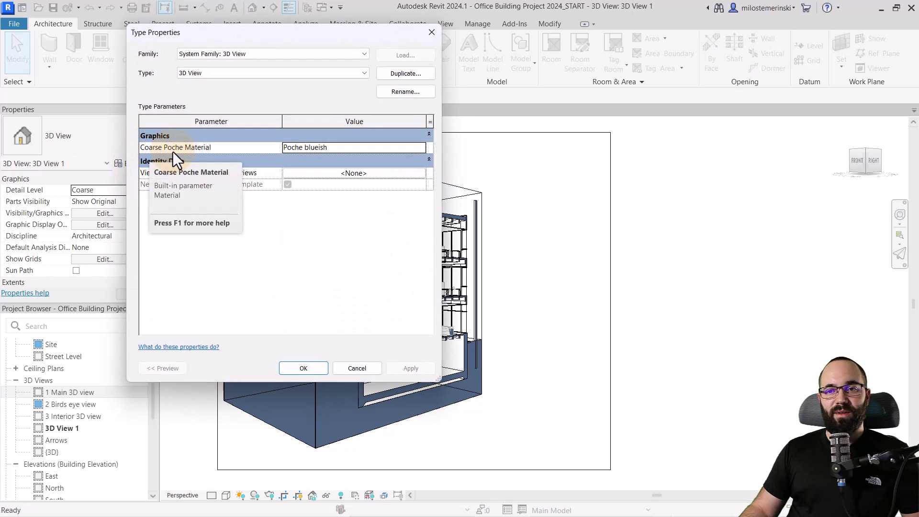
left_click(351, 150)
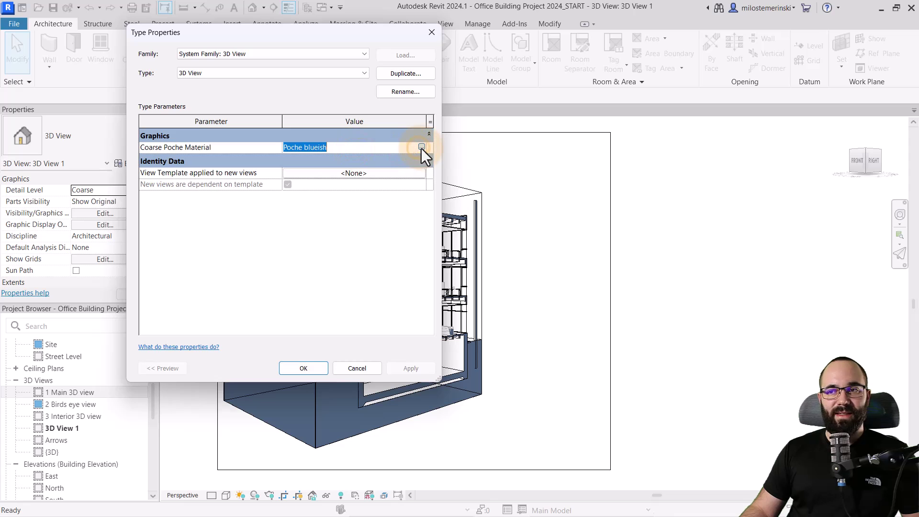
left_click(420, 148)
left_click(148, 136)
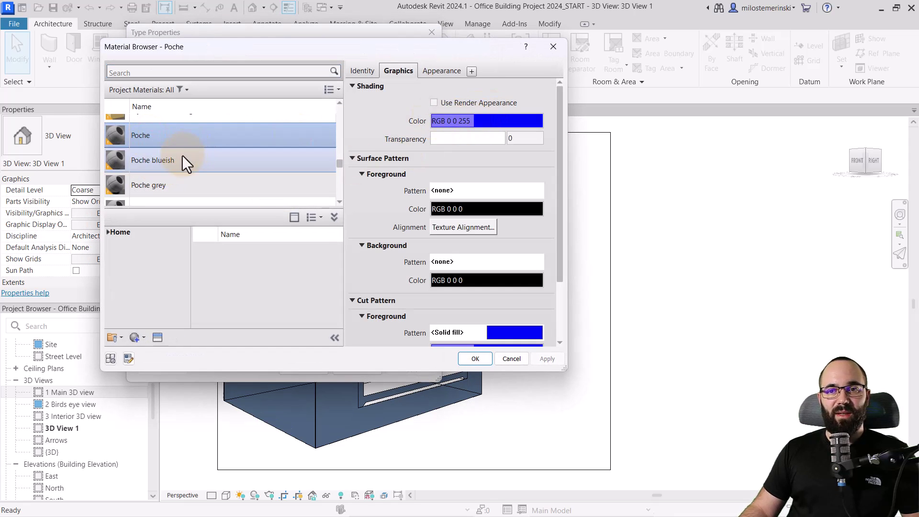
left_click(163, 158)
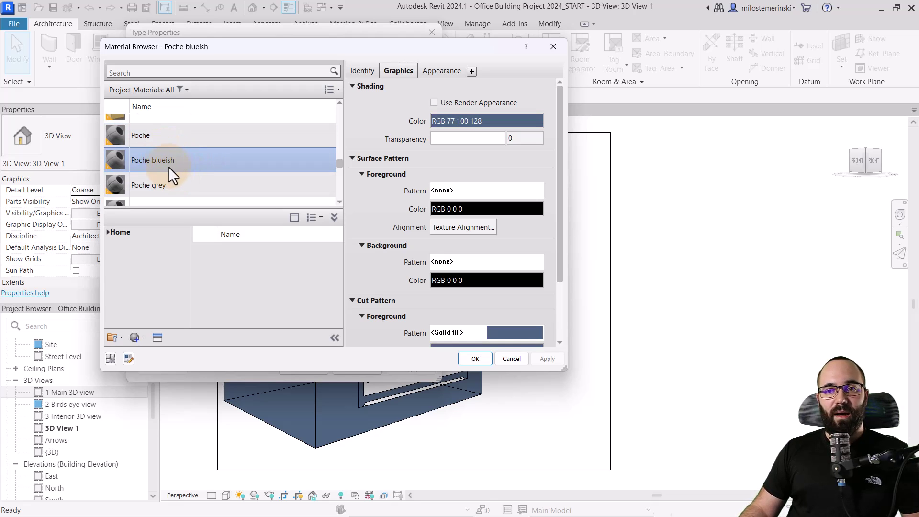
left_click(506, 358)
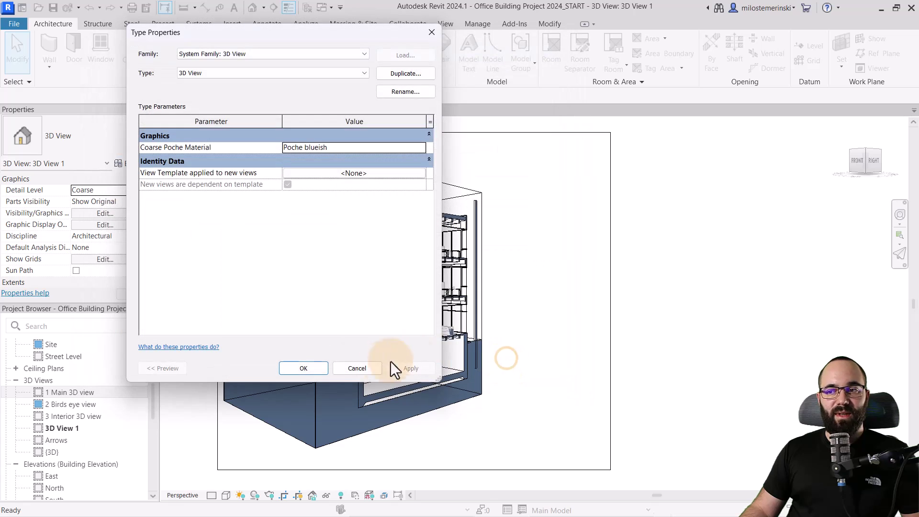
left_click(338, 370)
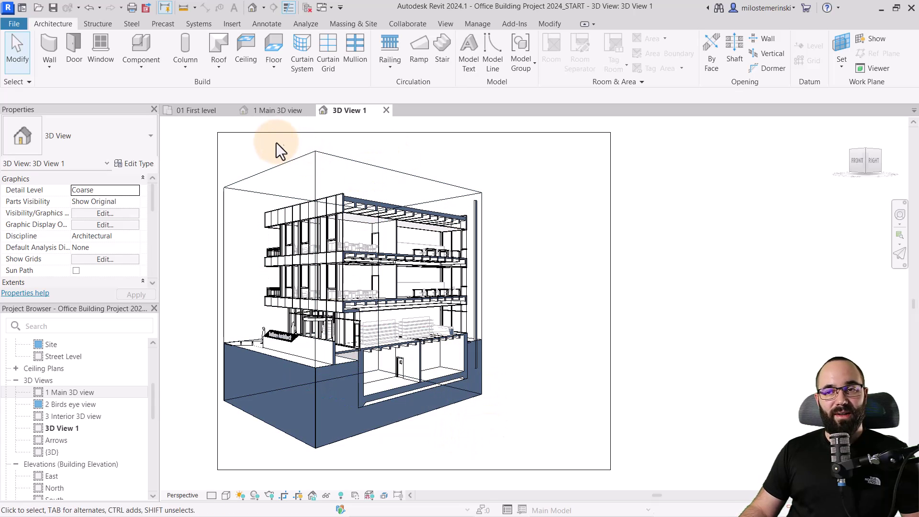
Step: Return to the 01 First level plan, frame it, and bring up 3D View 1's options in the Project Browser
left_click(253, 133)
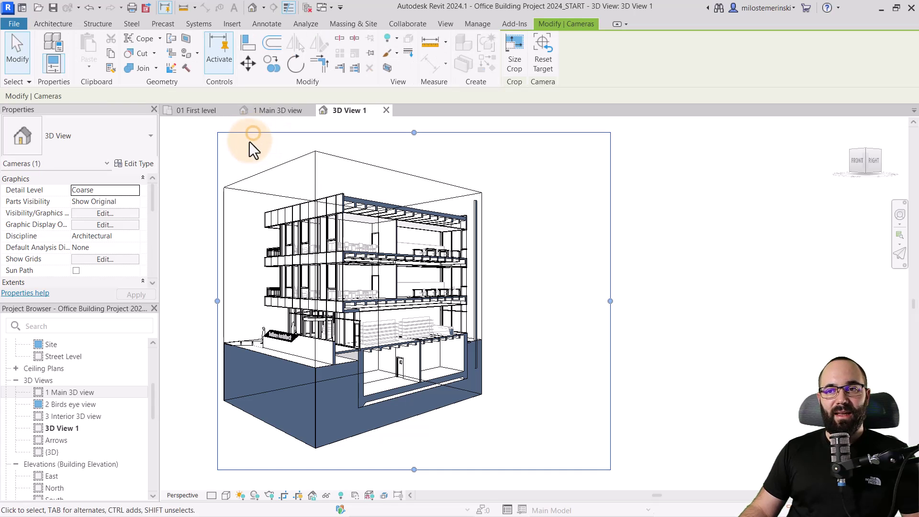
left_click(210, 115)
scroll(328, 221, "up", 2)
middle_click_drag(328, 221, 289, 164)
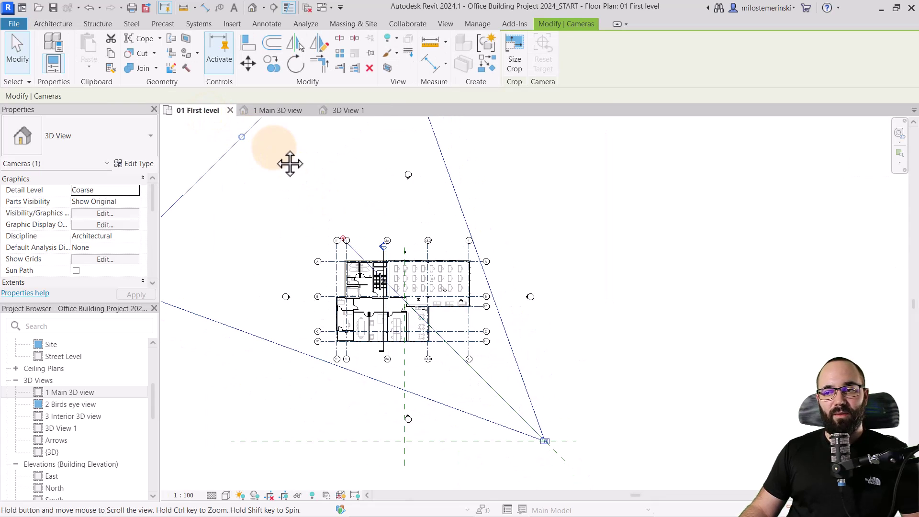
left_click(443, 370)
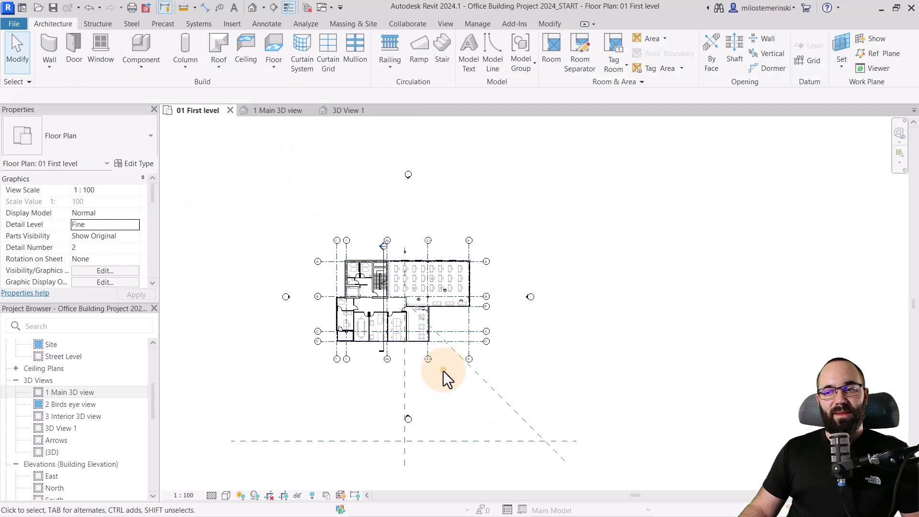
middle_click_drag(469, 398, 451, 371)
scroll(410, 248, "up", 2)
scroll(386, 275, "up", 1)
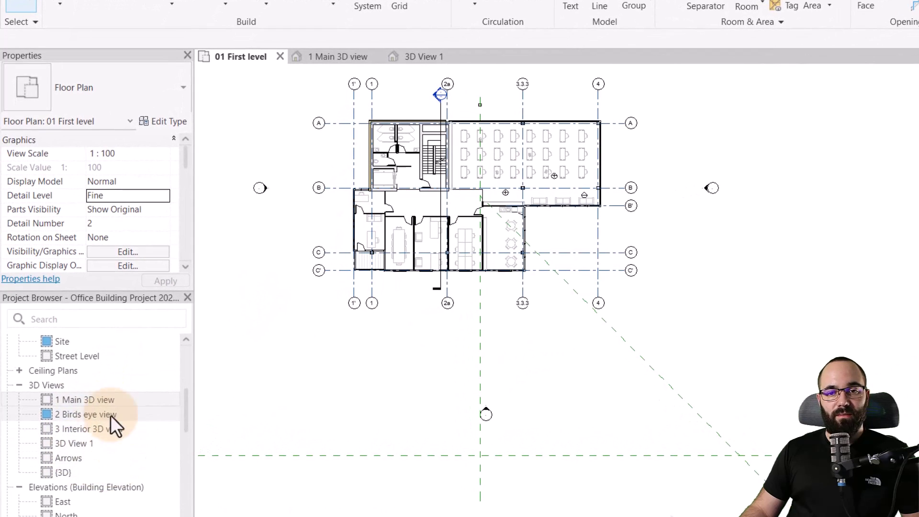
left_click(75, 444)
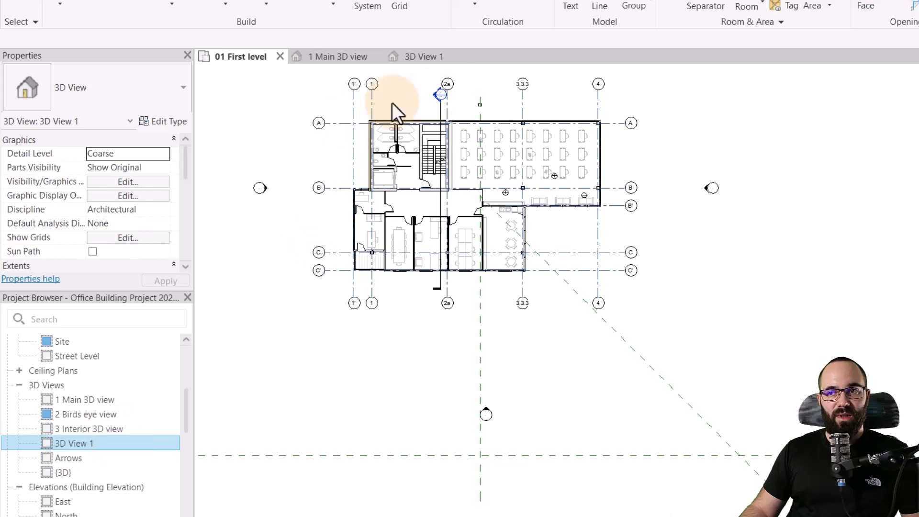
right_click(76, 440)
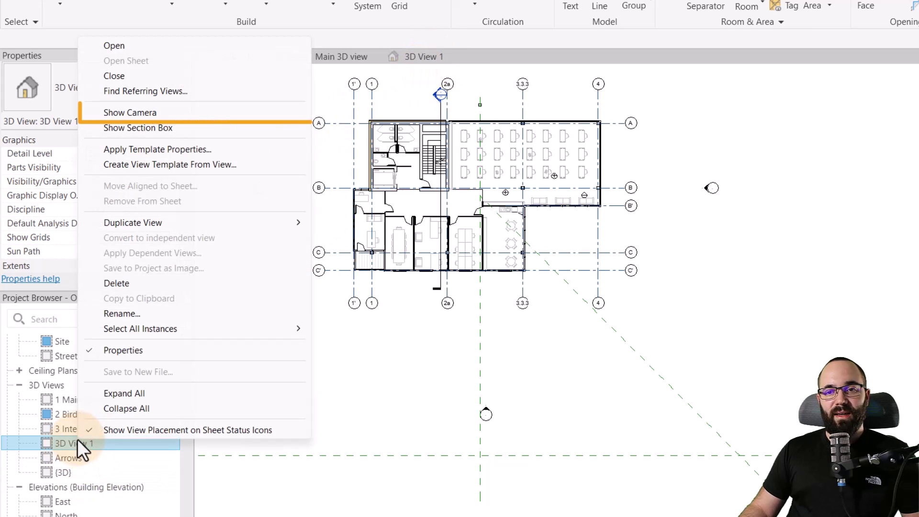
Step: Show 3D View 1's camera on the floor plan and pan to see it whole
left_click(123, 117)
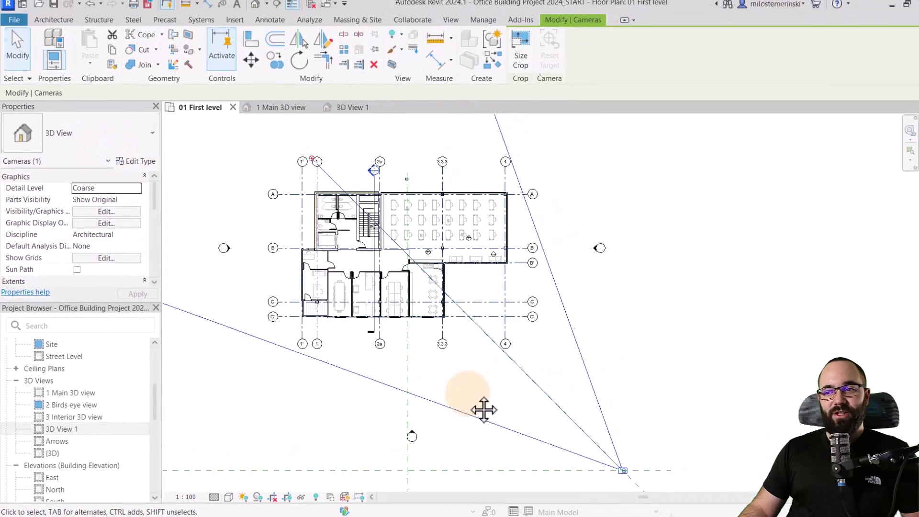
scroll(484, 409, "down", 2)
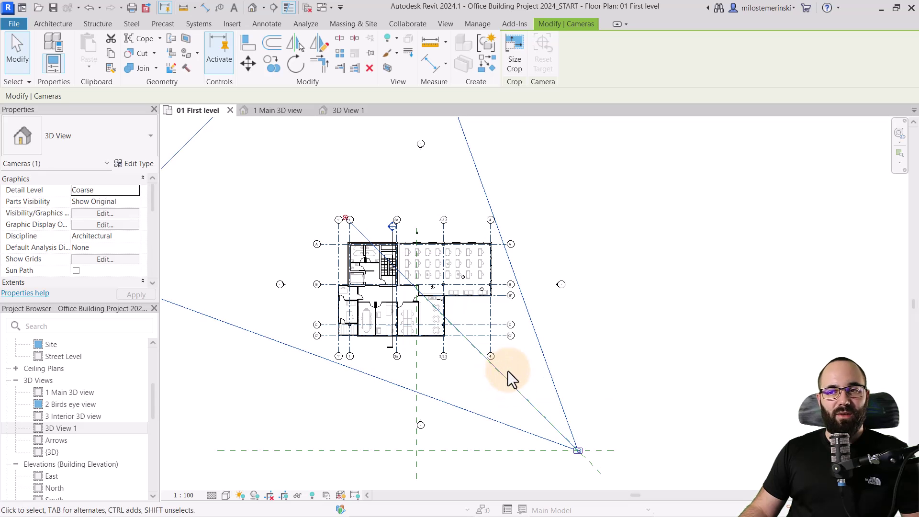
middle_click_drag(504, 384, 446, 399)
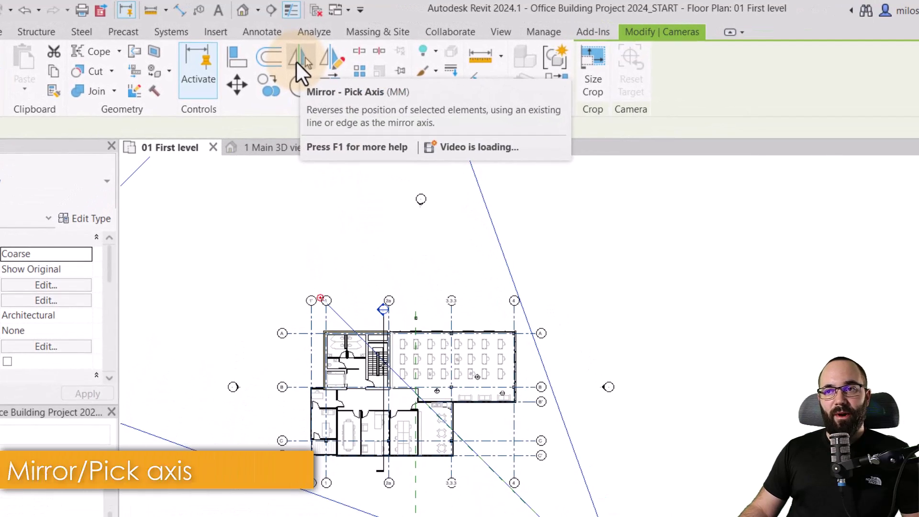
Step: Mirror a copy of the camera across the vertical reference plane and open the new 3D View 2
left_click(297, 62)
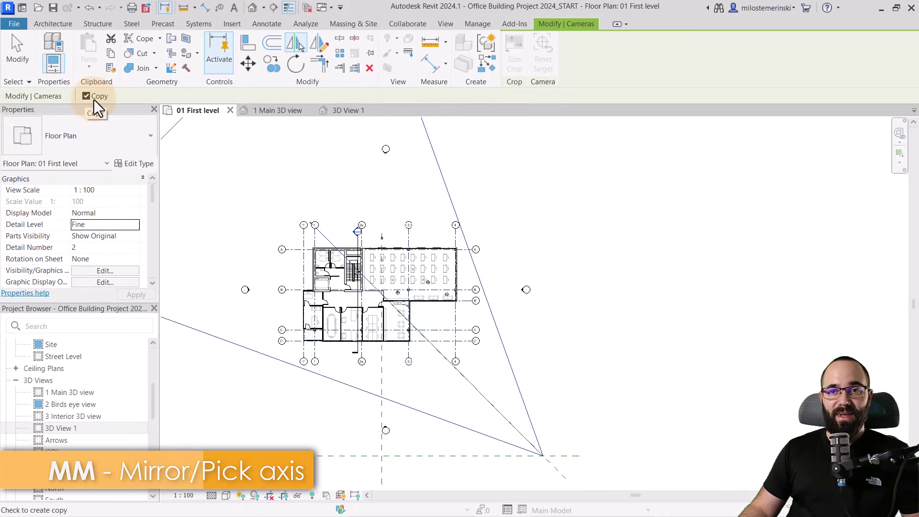
left_click(383, 361)
scroll(383, 361, "down", 1)
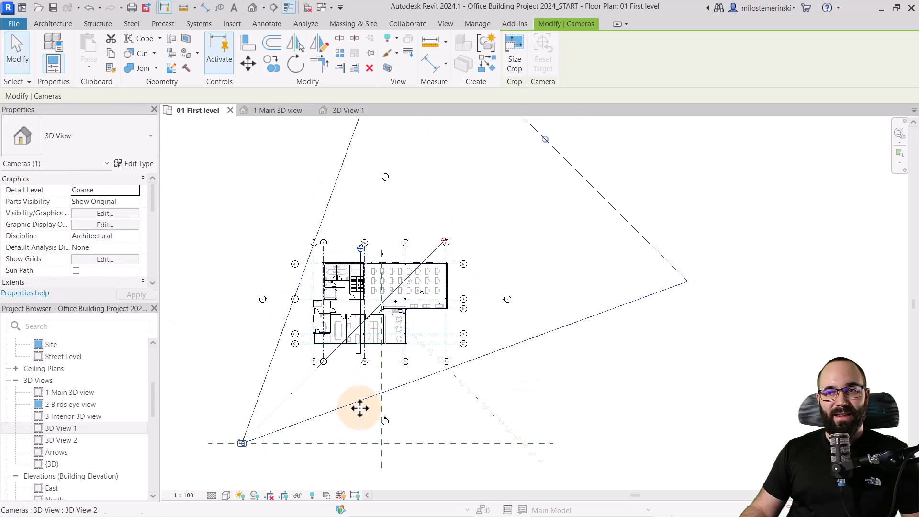
double_click(55, 439)
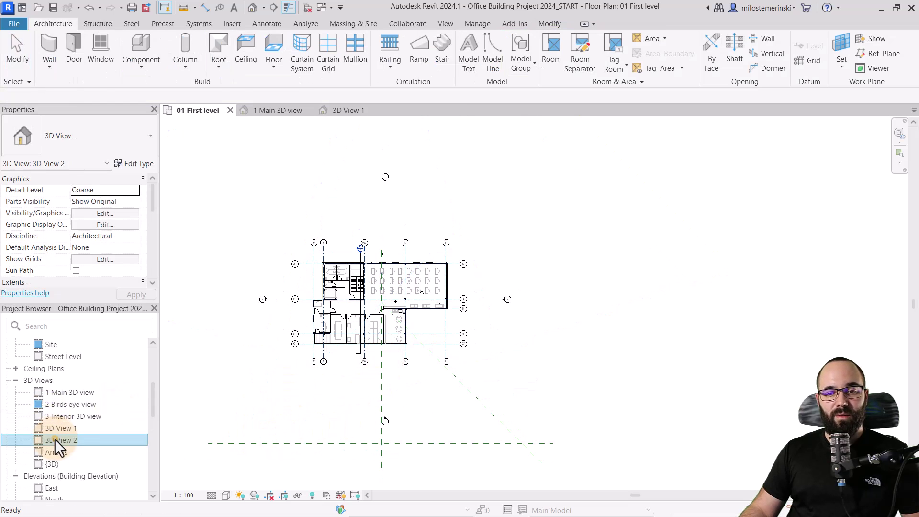
middle_click_drag(454, 429, 322, 437)
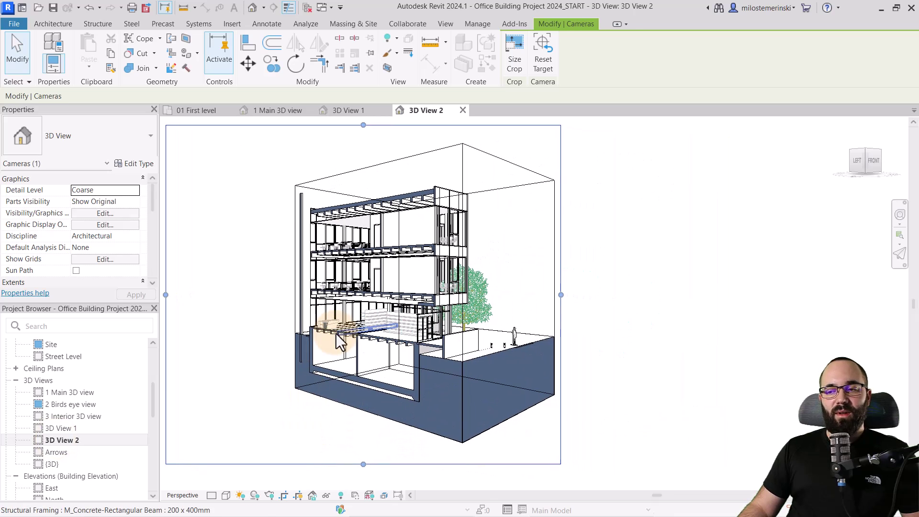
left_click(363, 110)
left_click(417, 113)
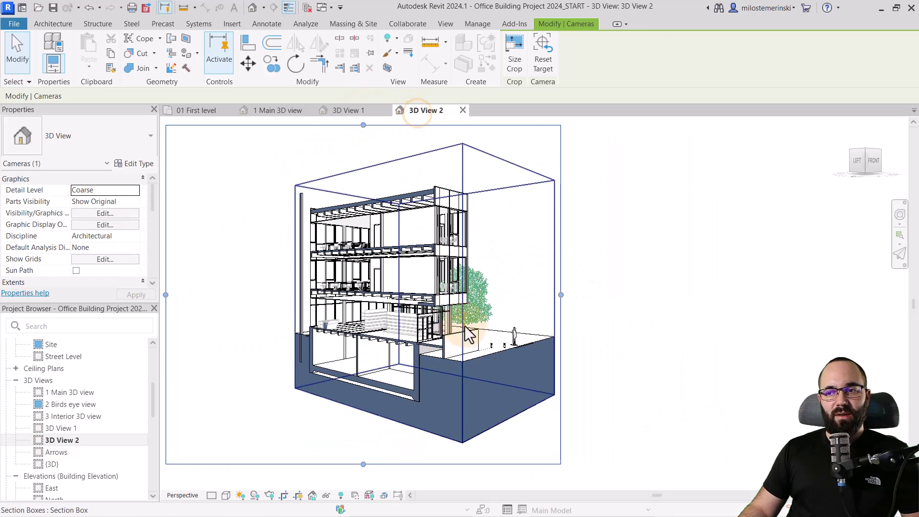
left_click(379, 112)
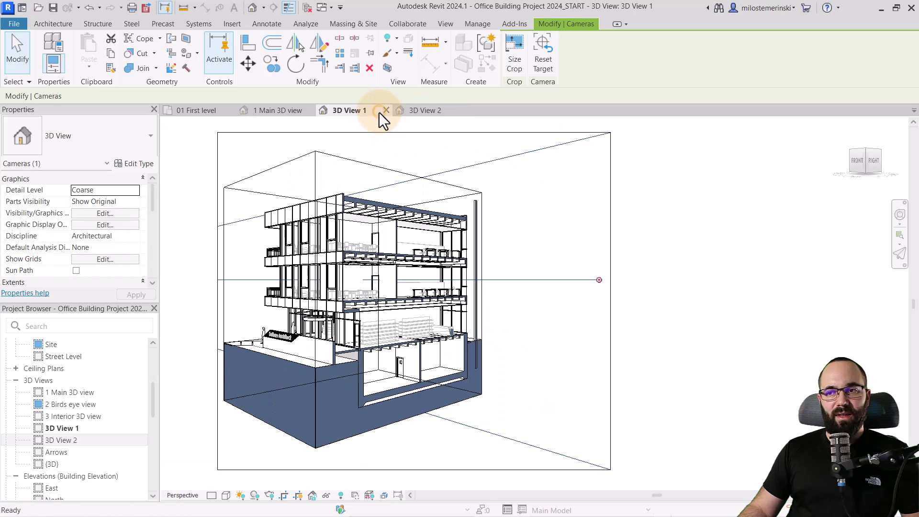
left_click(409, 113)
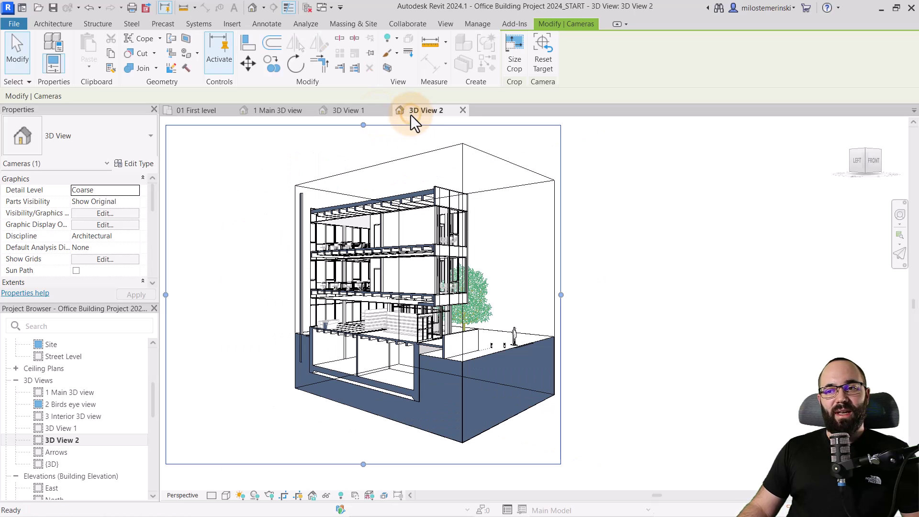
left_click(376, 152)
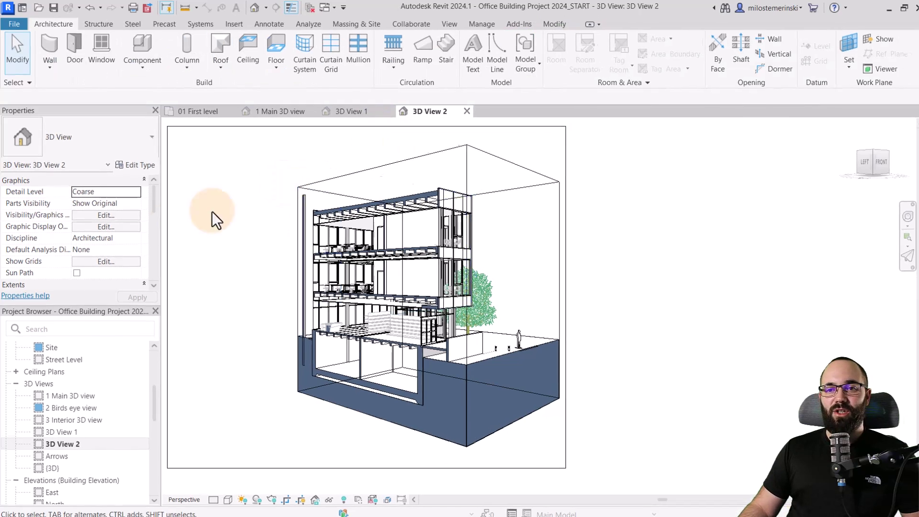
Step: Keep Crop View on for 3D View 2, apply the cropping changes, and enable its Section Box
scroll(101, 239, "down", 3)
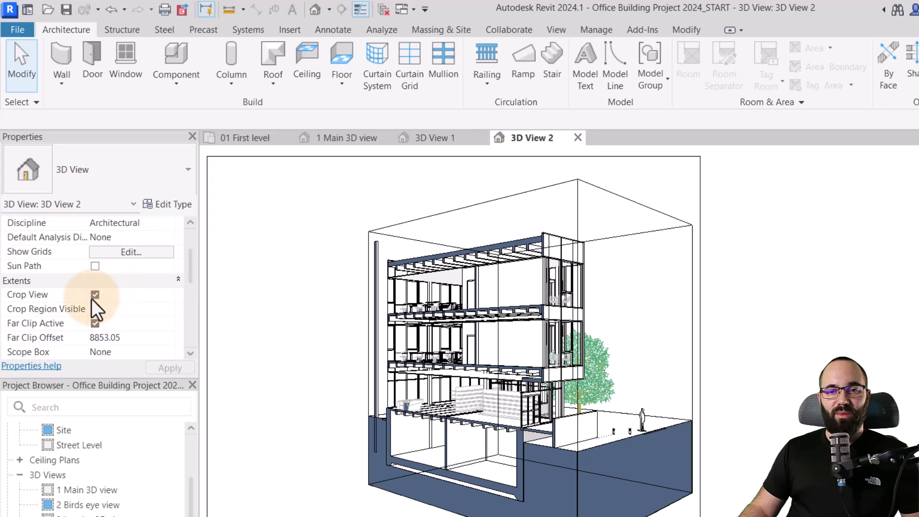
left_click(94, 296)
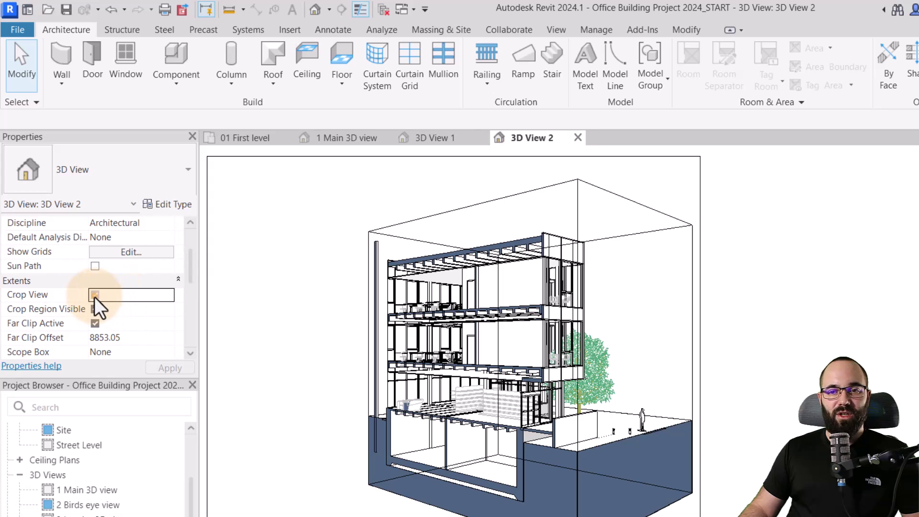
left_click(94, 294)
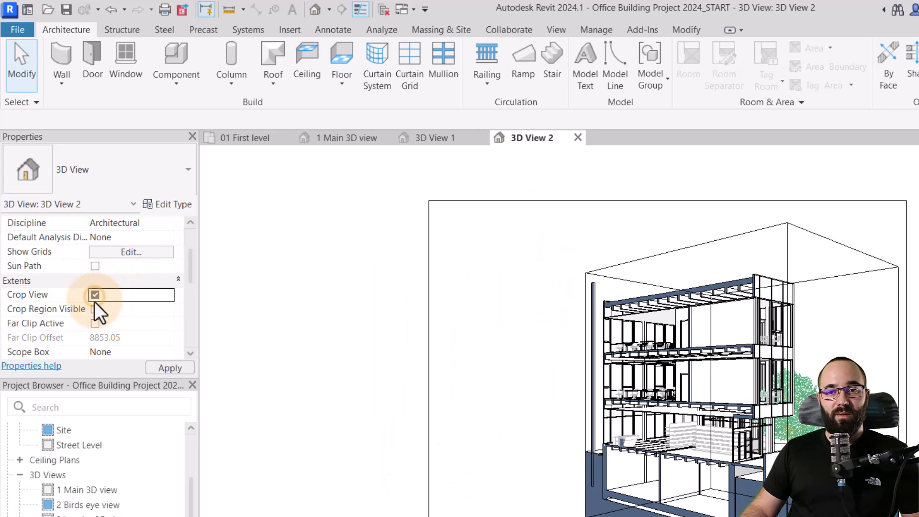
left_click(170, 367)
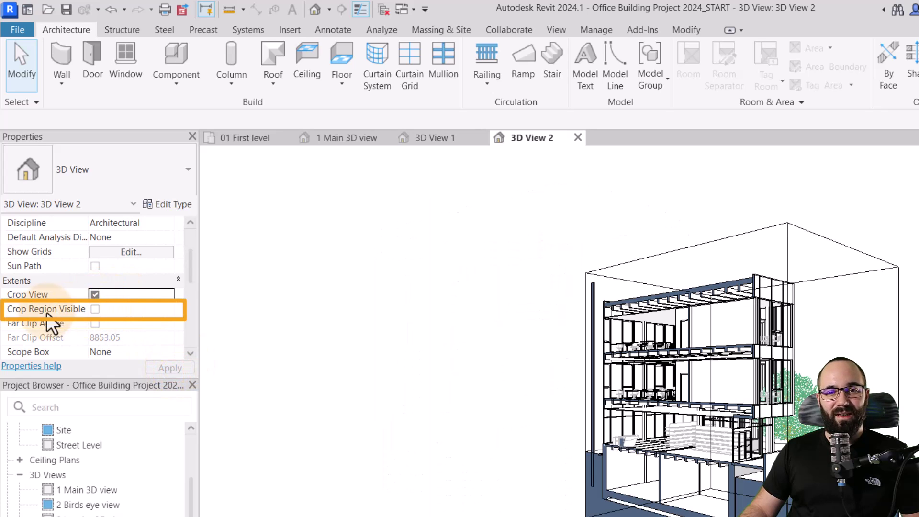
scroll(122, 311, "down", 1)
left_click(93, 321)
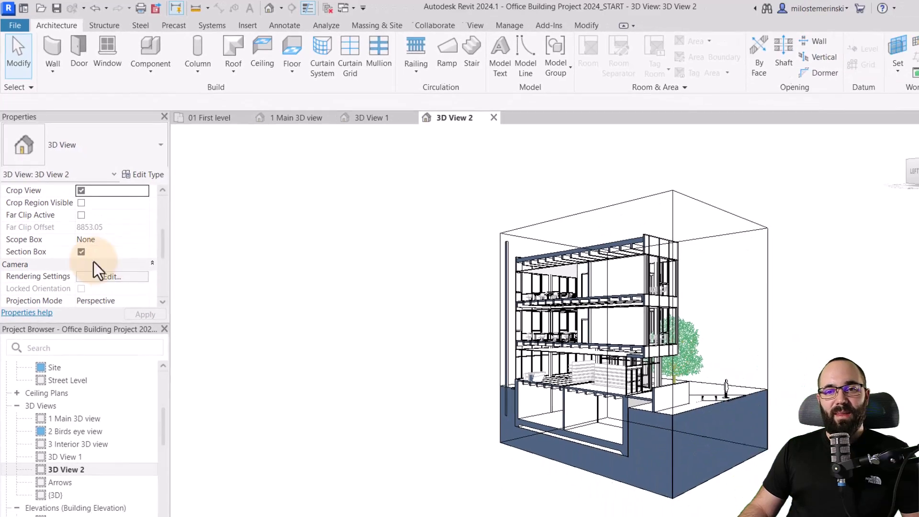
Step: Select 3D View 2's section box and hide it in the view with Hide Elements
left_click(478, 207)
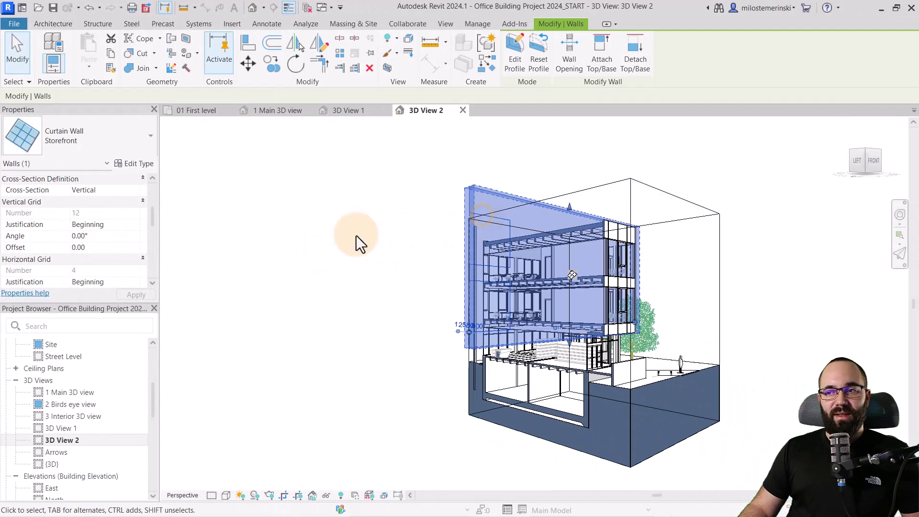
left_click(359, 243)
middle_click_drag(361, 259, 215, 258)
scroll(392, 242, "up", 2)
left_click(433, 168)
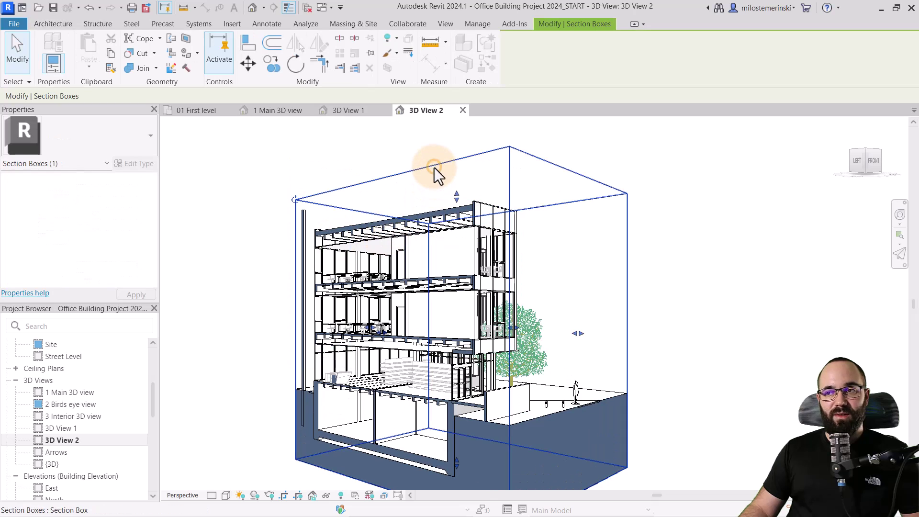
left_click(392, 44)
left_click(405, 57)
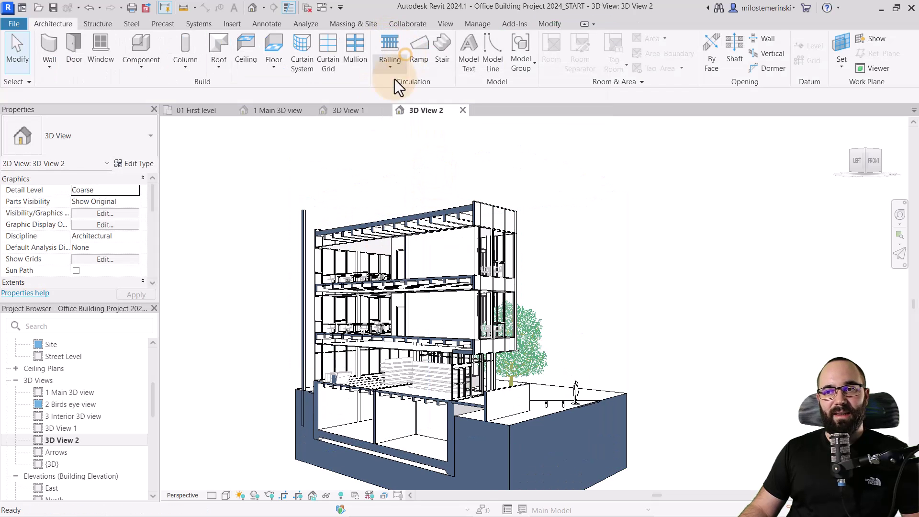
middle_click_drag(395, 79, 339, 119)
Step: In 3D View 1, turn off the crop region and hide the section box and right-edge column
left_click(337, 111)
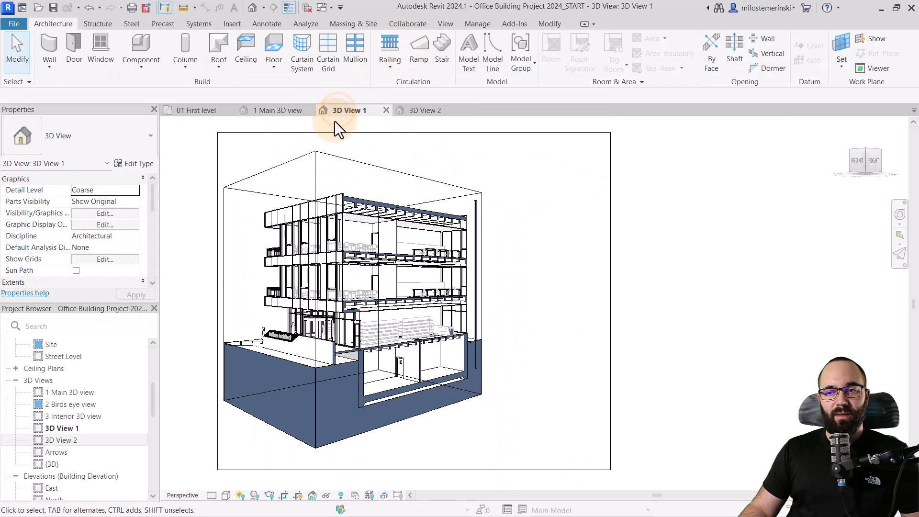
scroll(106, 240, "down", 5)
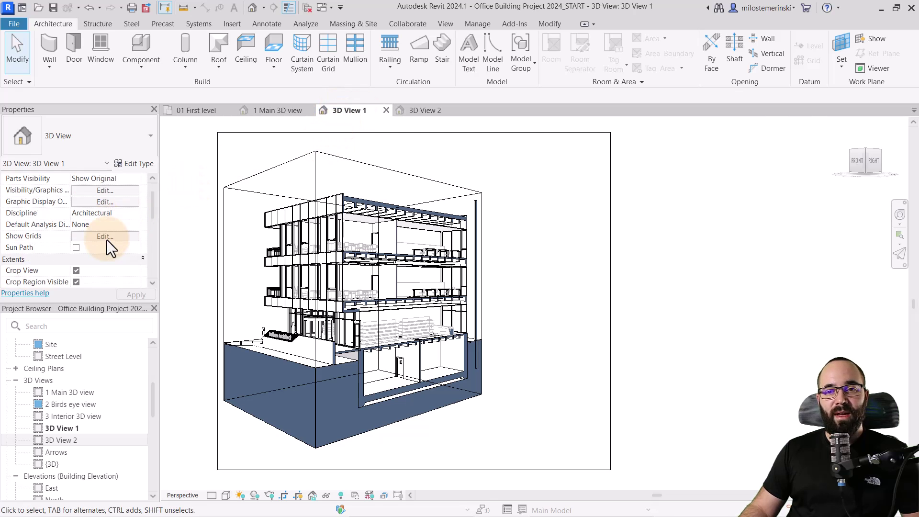
left_click(76, 247)
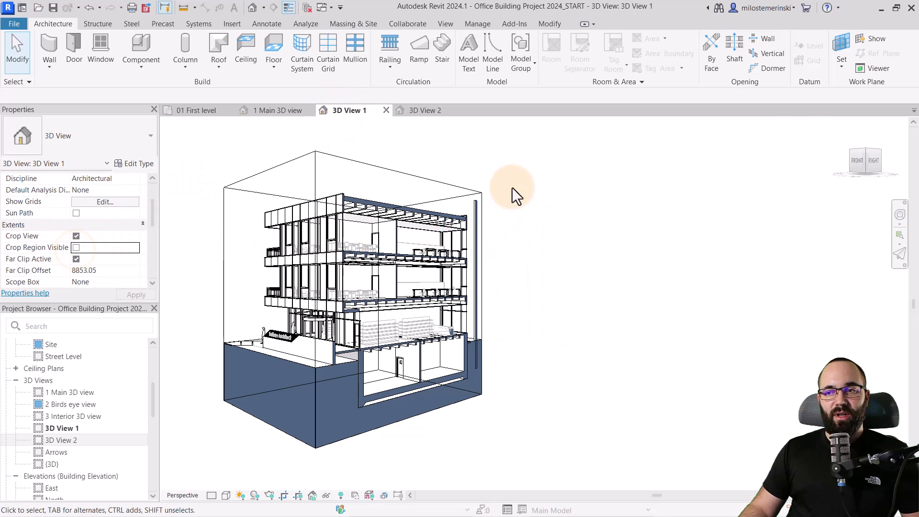
left_click(367, 162)
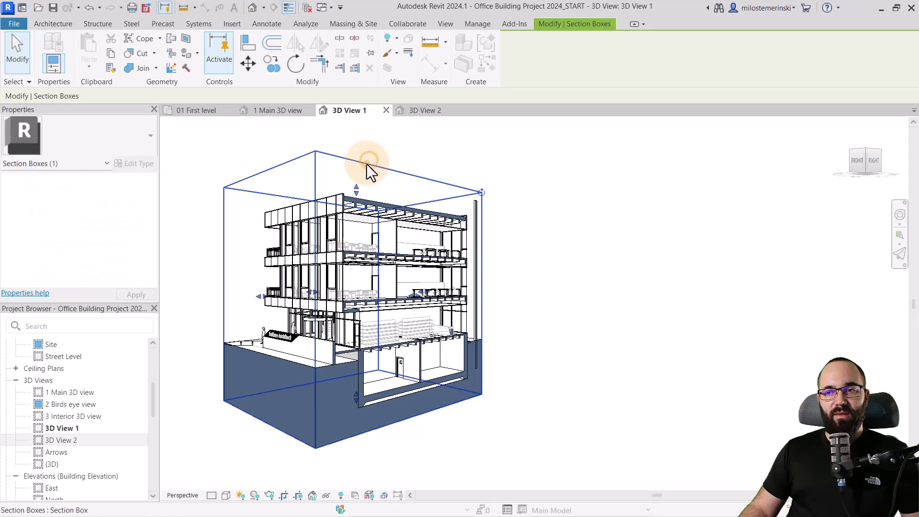
left_click(388, 40)
left_click(401, 57)
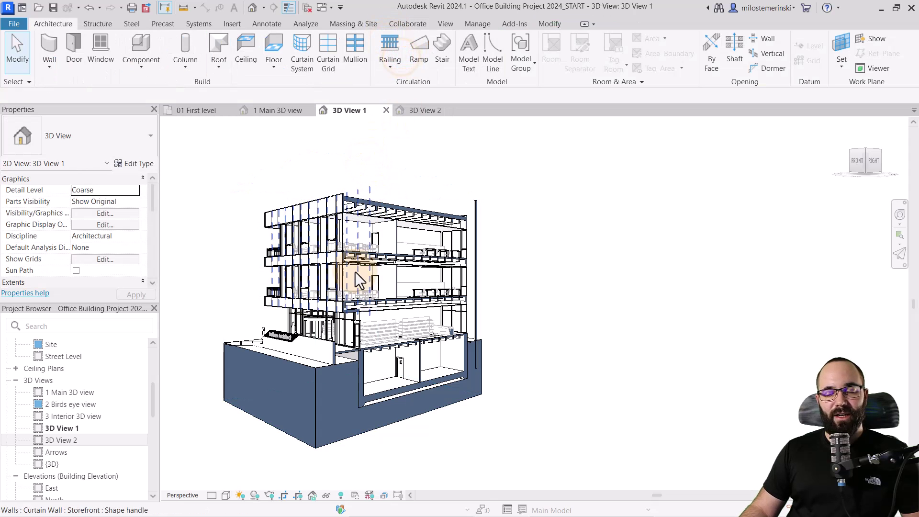
left_click(476, 219)
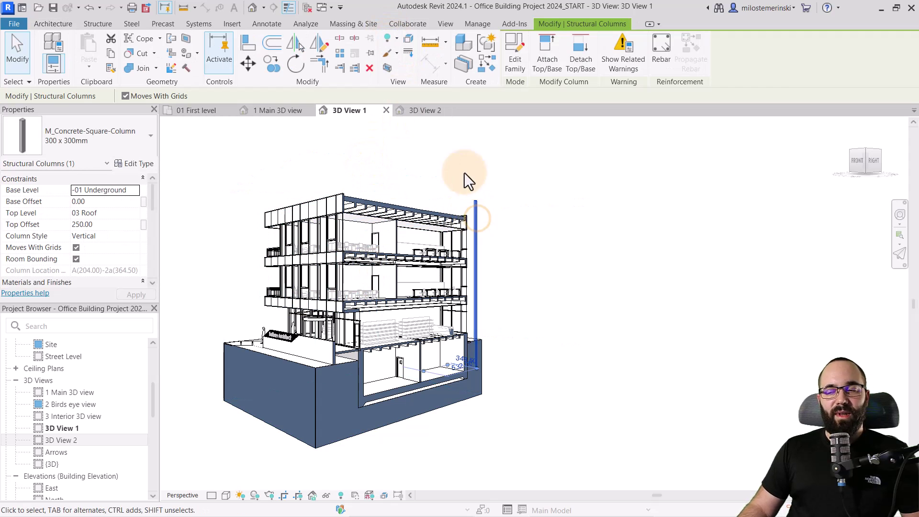
left_click(385, 37)
left_click(400, 55)
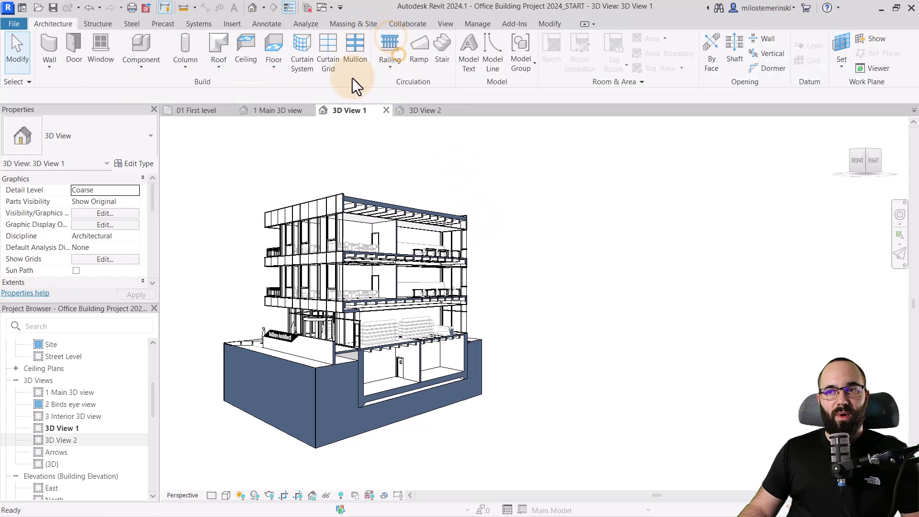
Step: In 3D View 2, hide the left-edge column, orbit the model, and compare with 3D View 1
left_click(421, 109)
left_click(240, 211)
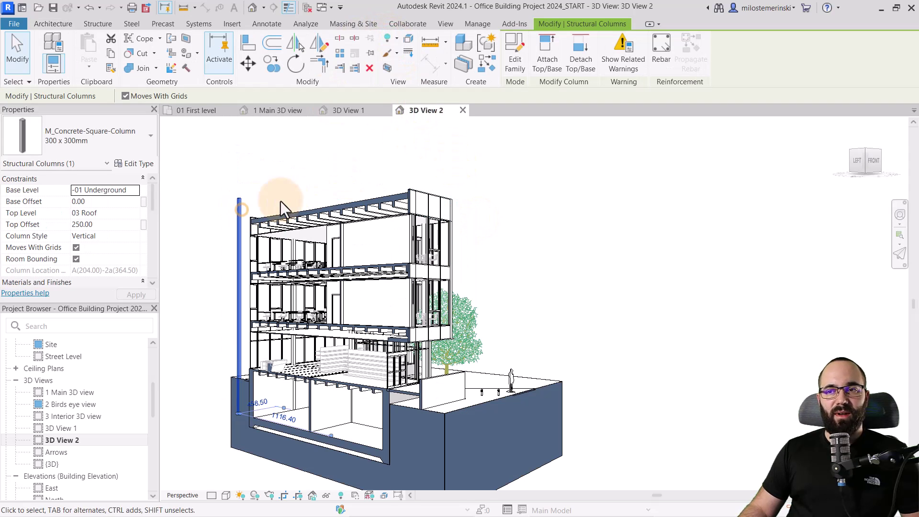
left_click(389, 39)
left_click(397, 57)
middle_click_drag(514, 182, 498, 204, "shift")
scroll(372, 268, "down", 2)
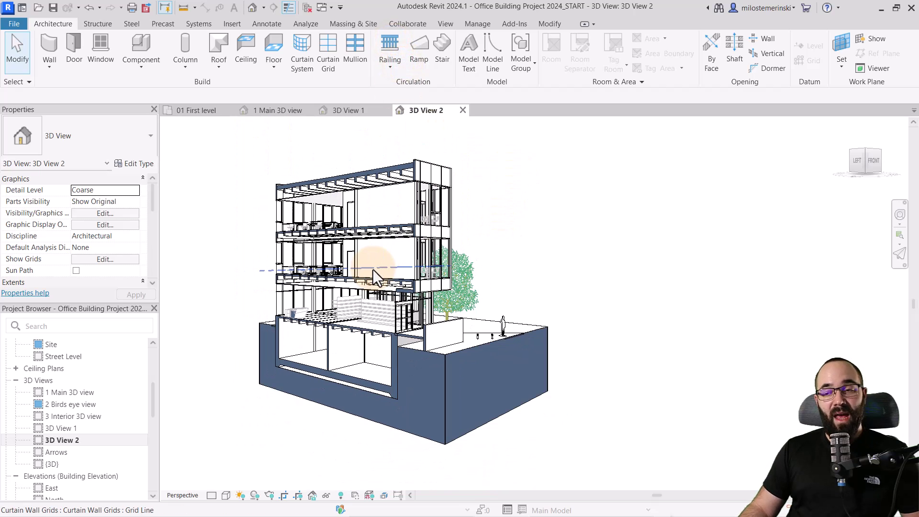
middle_click_drag(373, 269, 433, 288)
left_click(352, 111)
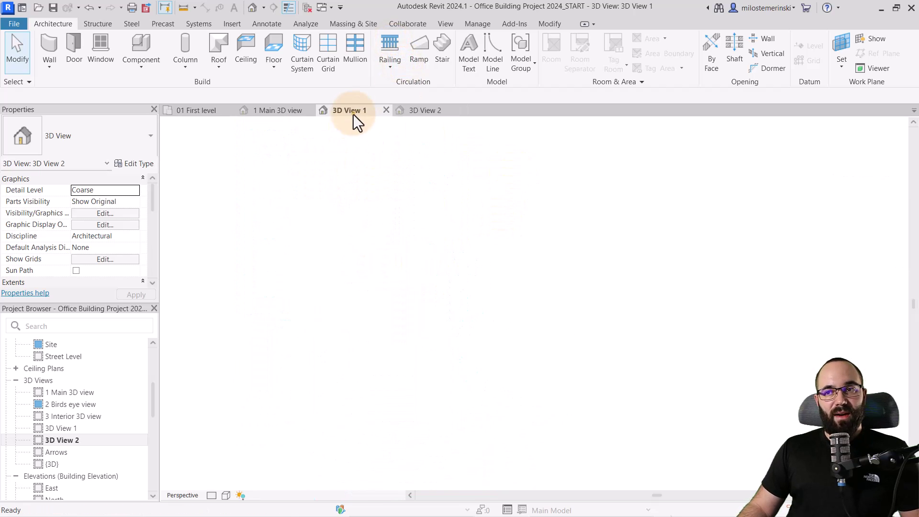
left_click(437, 109)
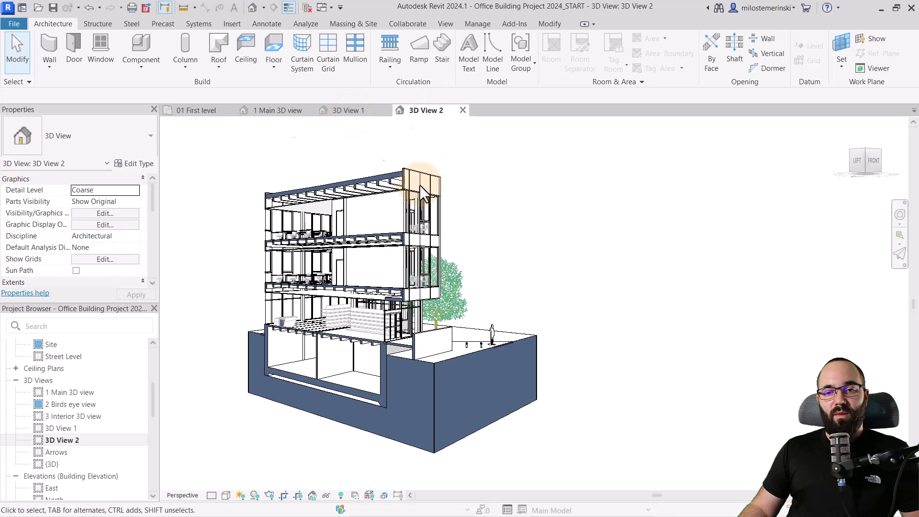
scroll(98, 403, "down", 2)
scroll(95, 404, "down", 8)
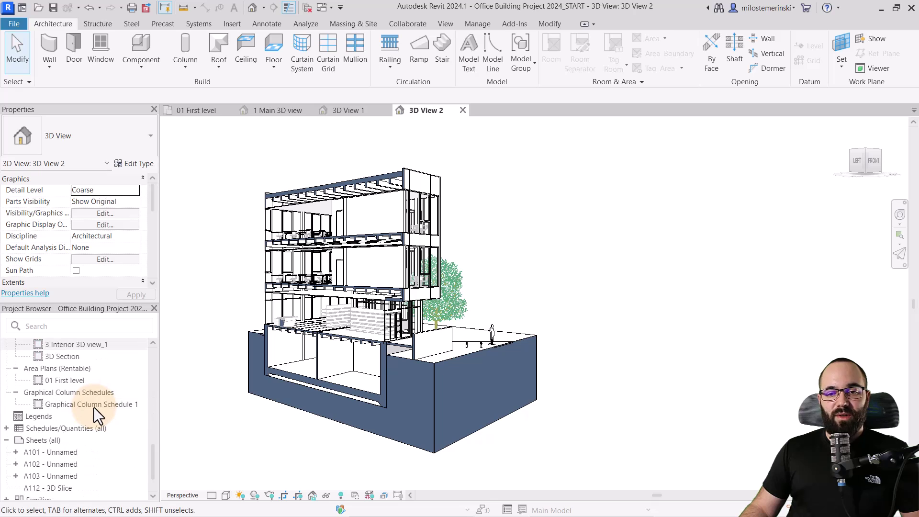
Step: Open sheet A112 - 3D Slice from the Project Browser's Sheets list and frame it
right_click(42, 412)
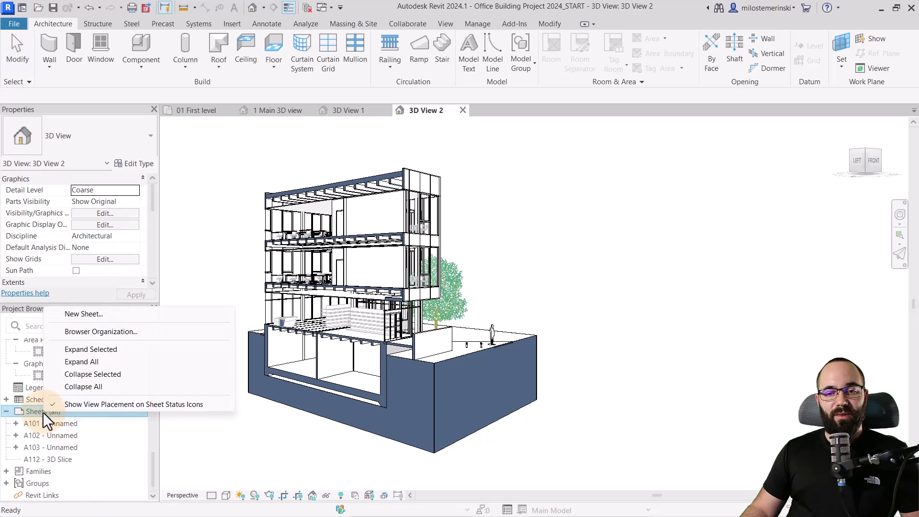
left_click(48, 468)
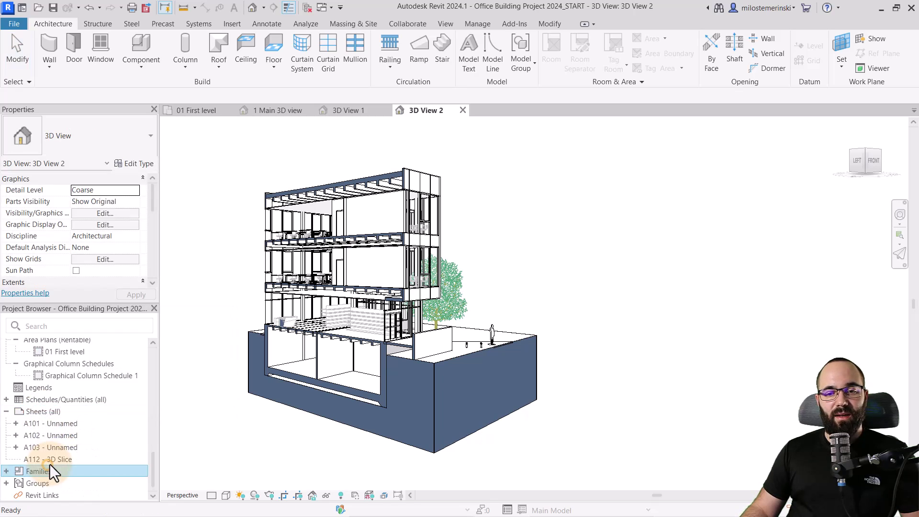
double_click(39, 460)
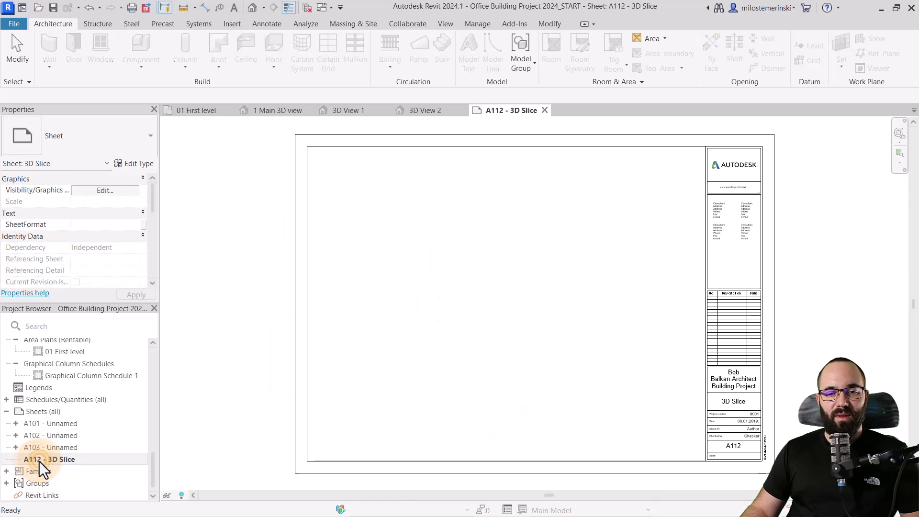
middle_click_drag(541, 321, 443, 330)
middle_click_drag(363, 311, 358, 314)
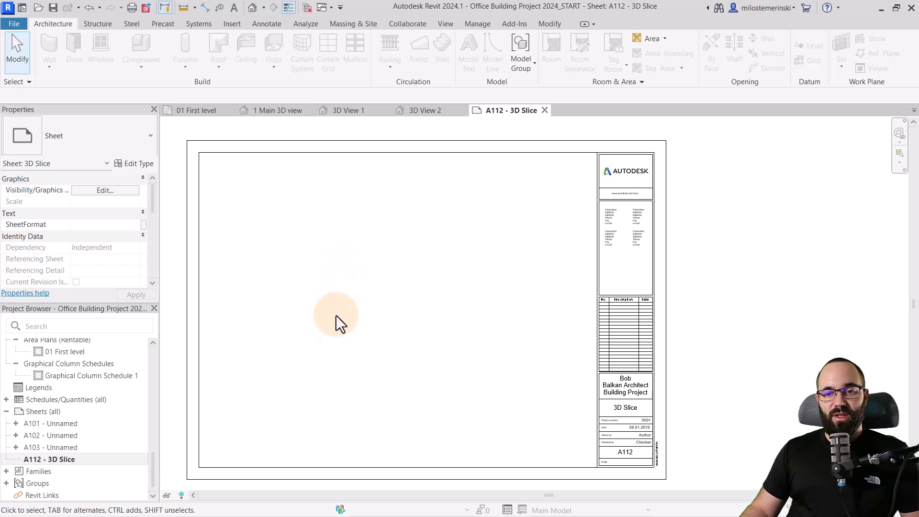
scroll(91, 398, "up", 5)
scroll(91, 398, "up", 3)
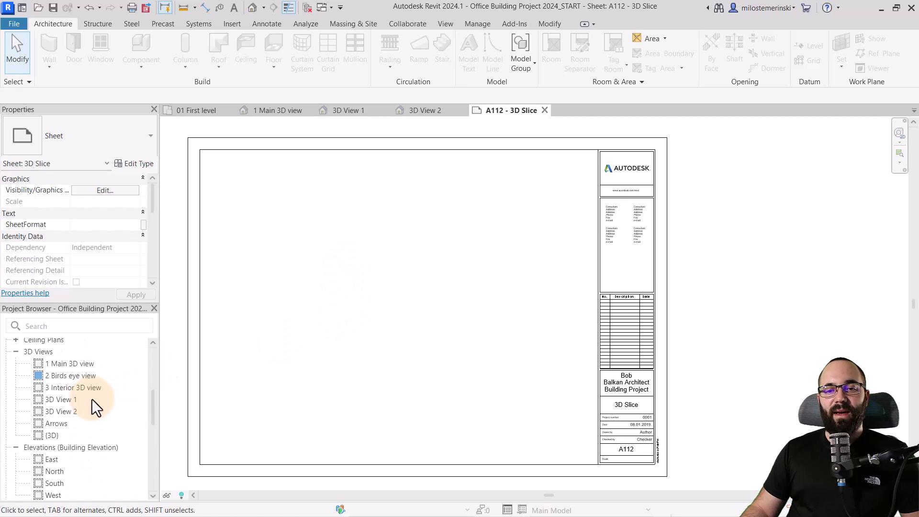
scroll(96, 396, "down", 5)
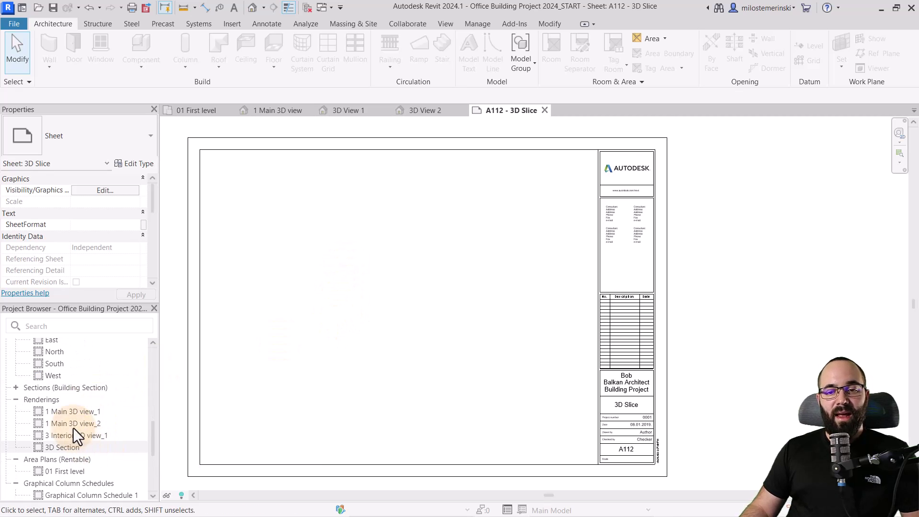
scroll(71, 421, "up", 4)
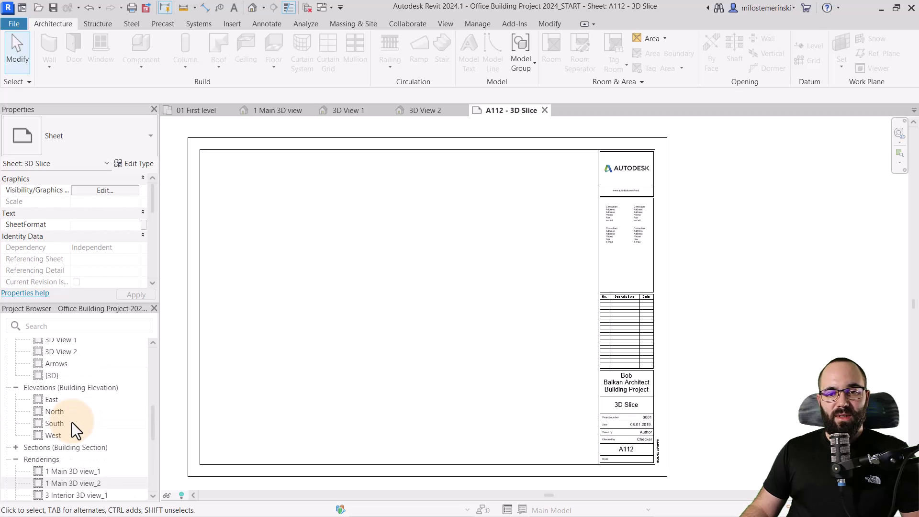
Step: Place 3D View 1 on sheet A112 and shift its viewport to the left
left_click_drag(54, 402, 312, 312)
left_click(427, 306)
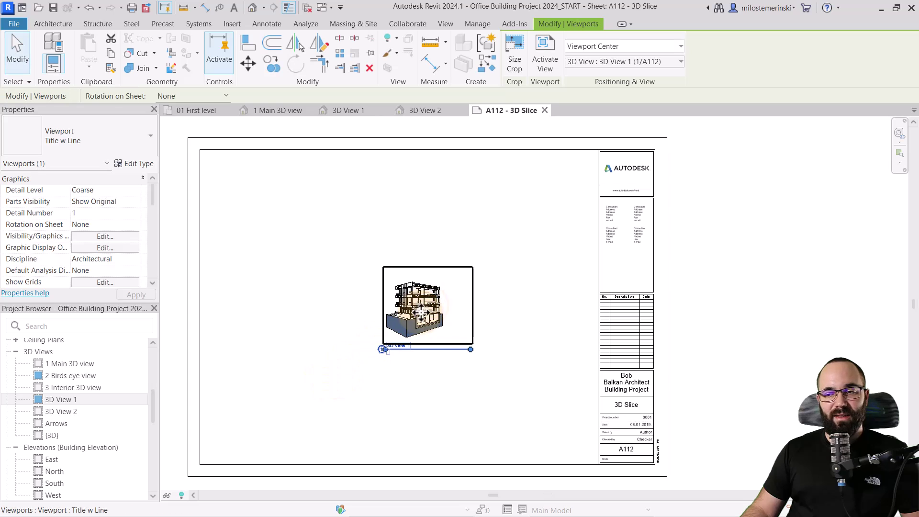
left_click_drag(421, 312, 297, 306)
Step: Place 3D View 2 beside 3D View 1 and open 3D View 1's crop size settings
left_click_drag(60, 412, 404, 311)
left_click(380, 299)
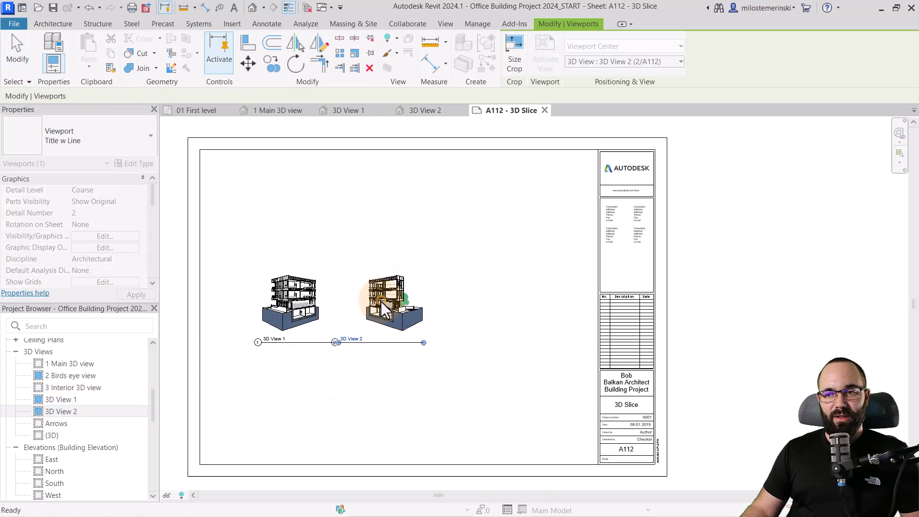
left_click(384, 375)
scroll(331, 307, "up", 3)
scroll(527, 338, "down", 2)
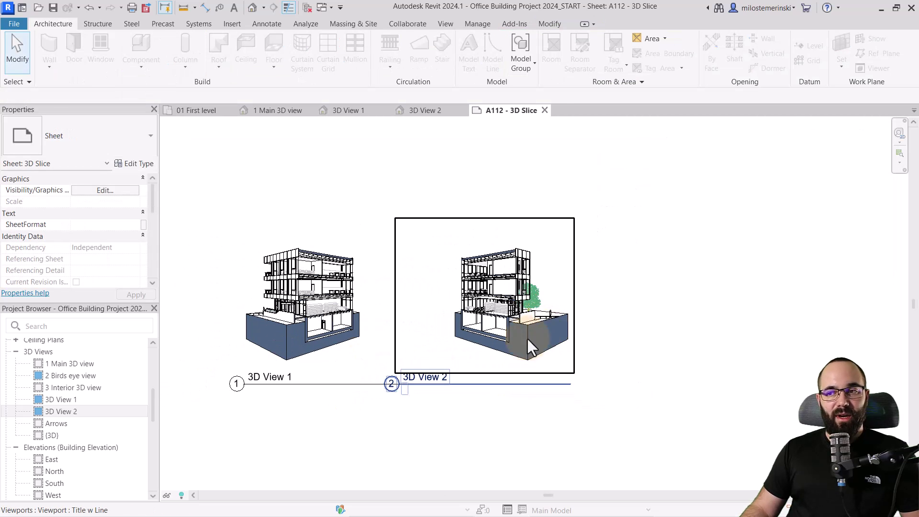
left_click(601, 303)
scroll(517, 289, "down", 3)
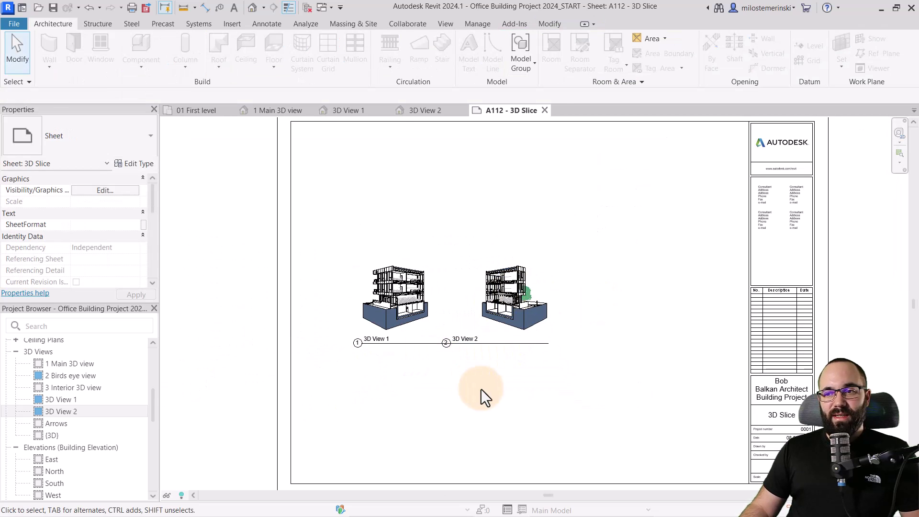
middle_click_drag(480, 389, 439, 405)
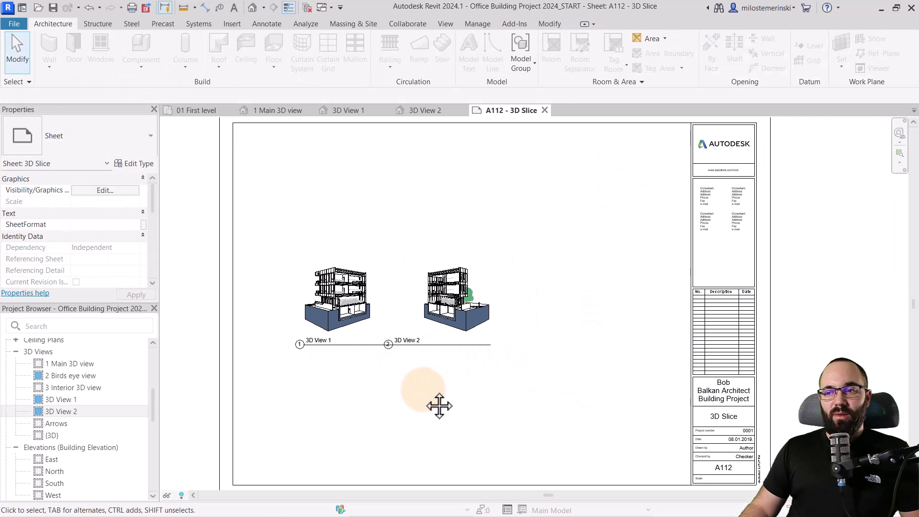
left_click(337, 298)
left_click(513, 65)
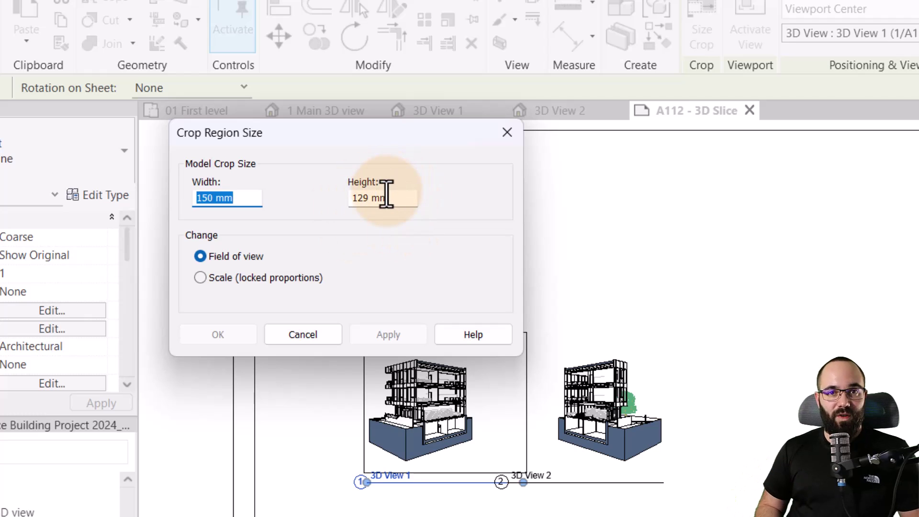
Step: Scale 3D View 1's crop with locked proportions to a 300 mm height
left_click(217, 279)
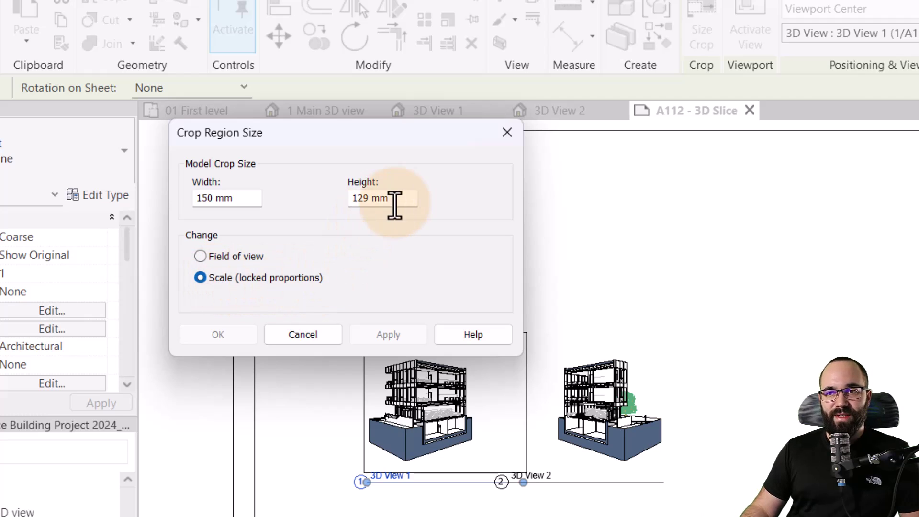
left_click_drag(392, 199, 254, 206)
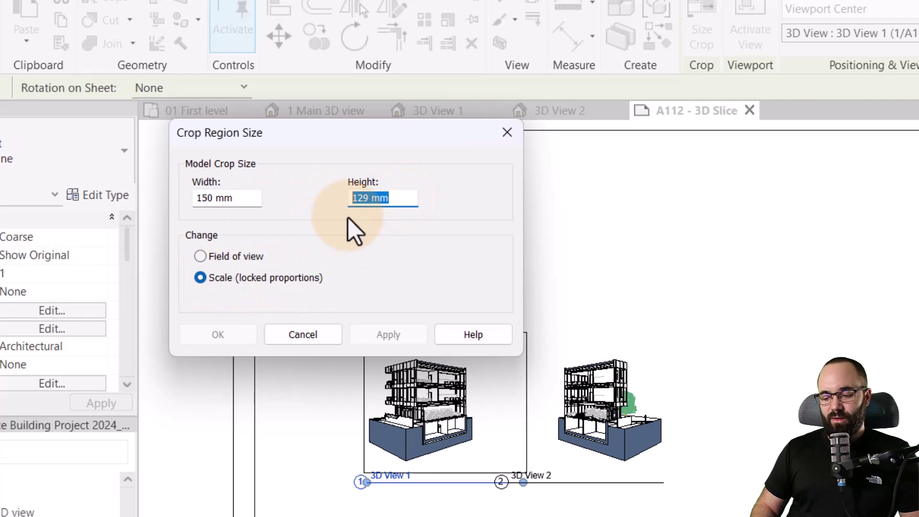
type("300")
left_click(382, 335)
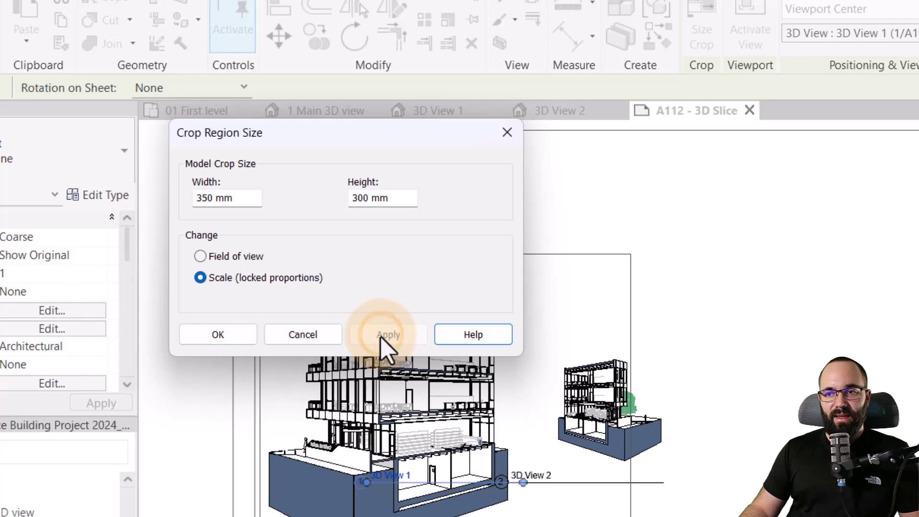
left_click(229, 335)
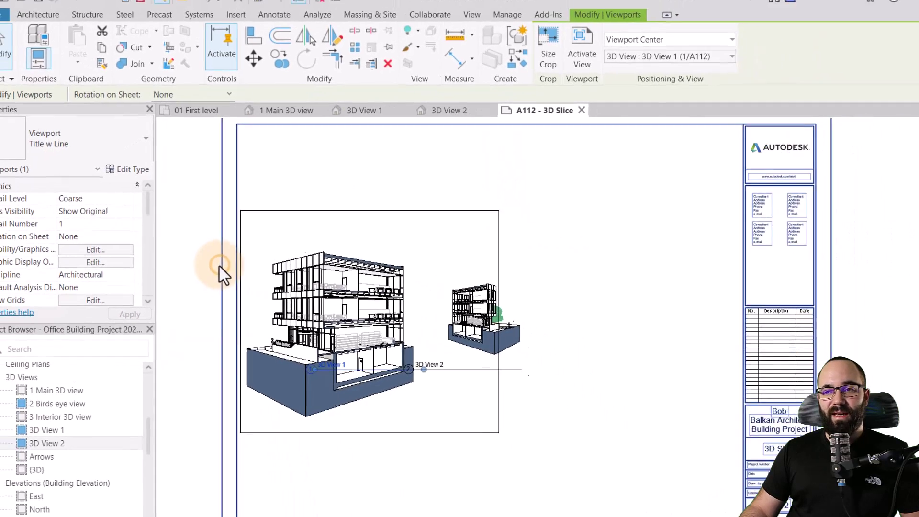
Step: Scale 3D View 2's crop with locked proportions to a 300 mm height as well
left_click(641, 421)
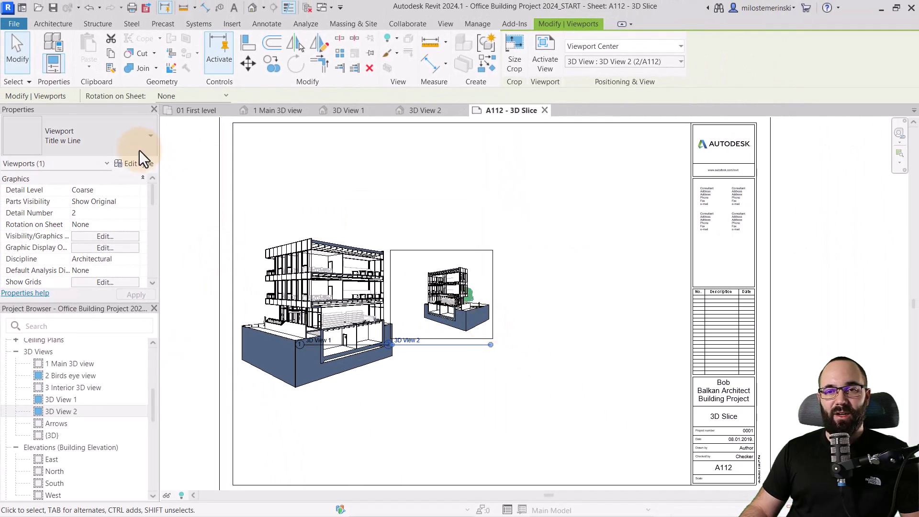
left_click(509, 70)
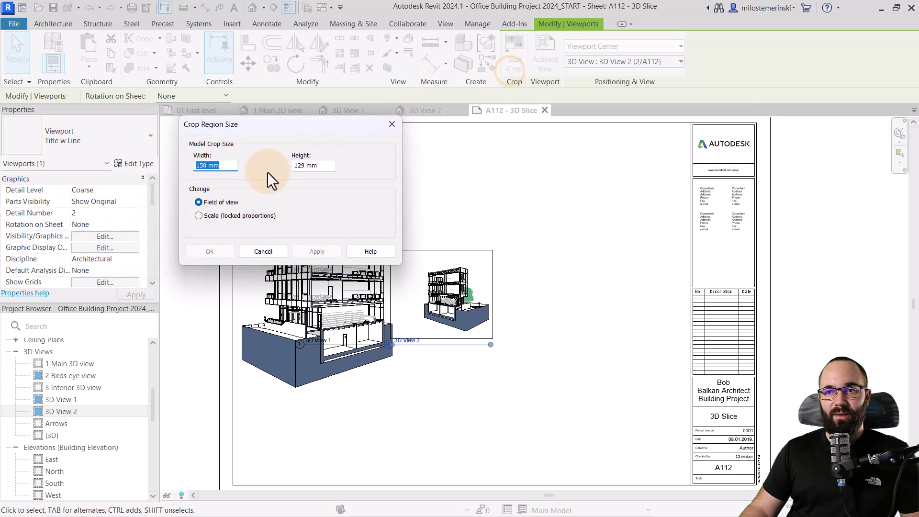
left_click(199, 216)
double_click(300, 165)
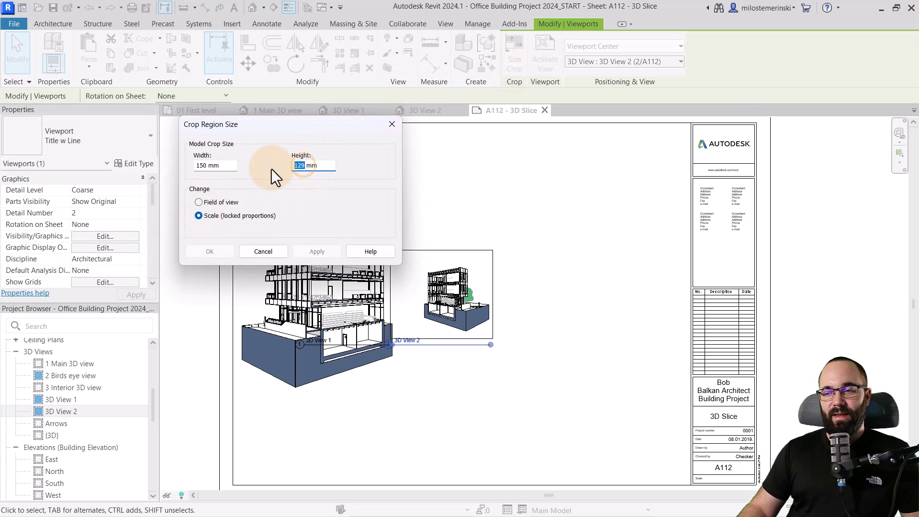
type("300")
left_click(321, 252)
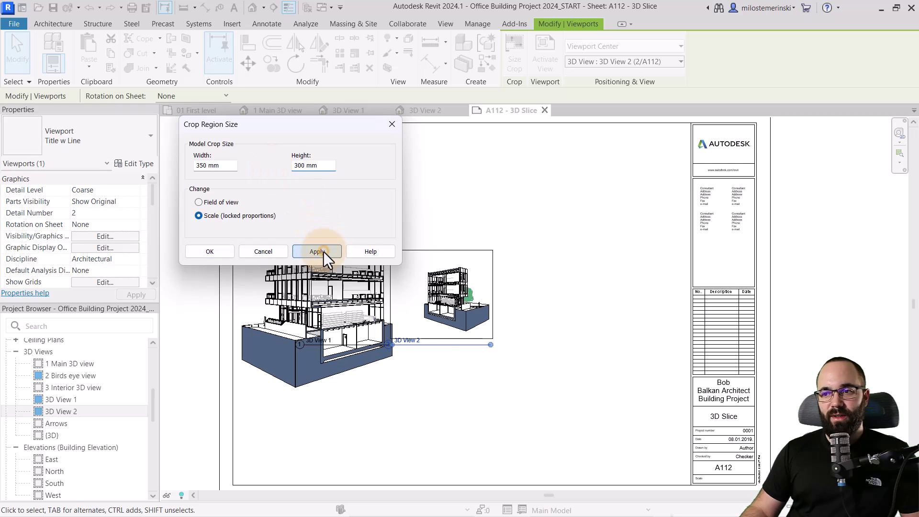
left_click(222, 253)
left_click(467, 460)
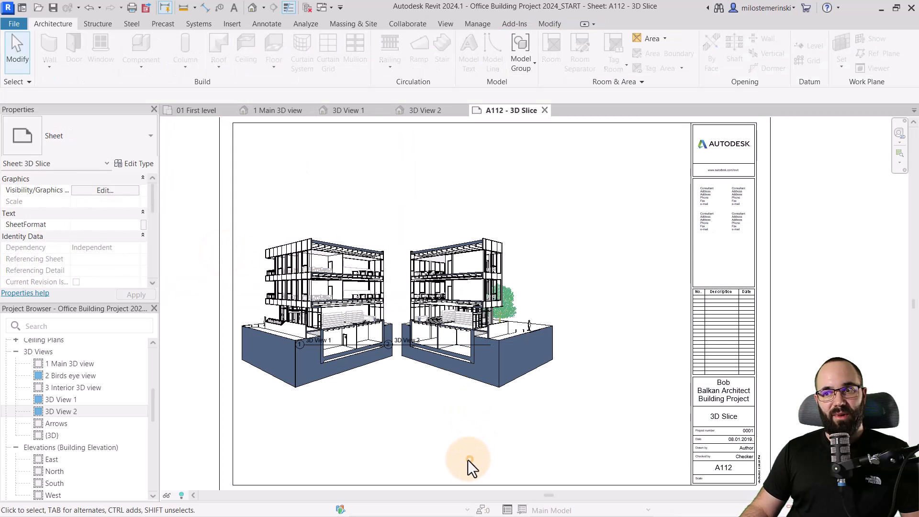
Step: Change the 3D View 2 and 3D View 1 viewports to the No Title type
left_click(467, 294)
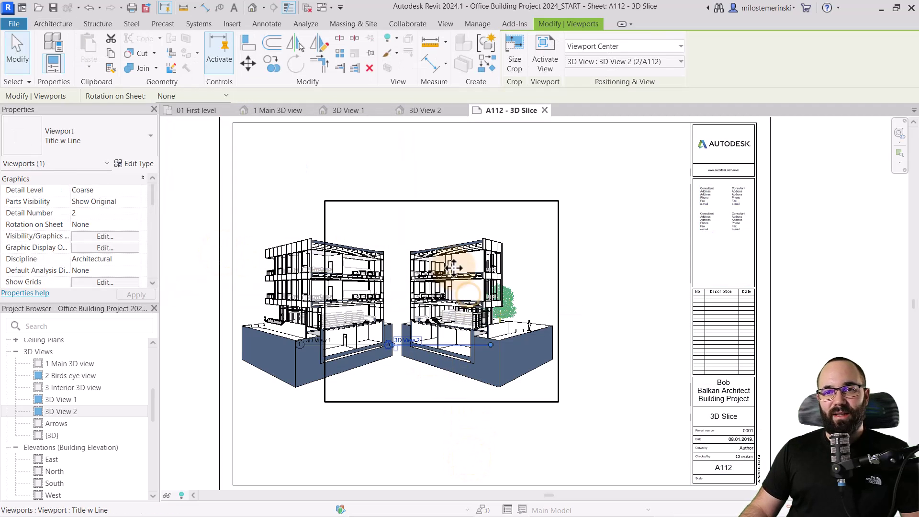
left_click(101, 138)
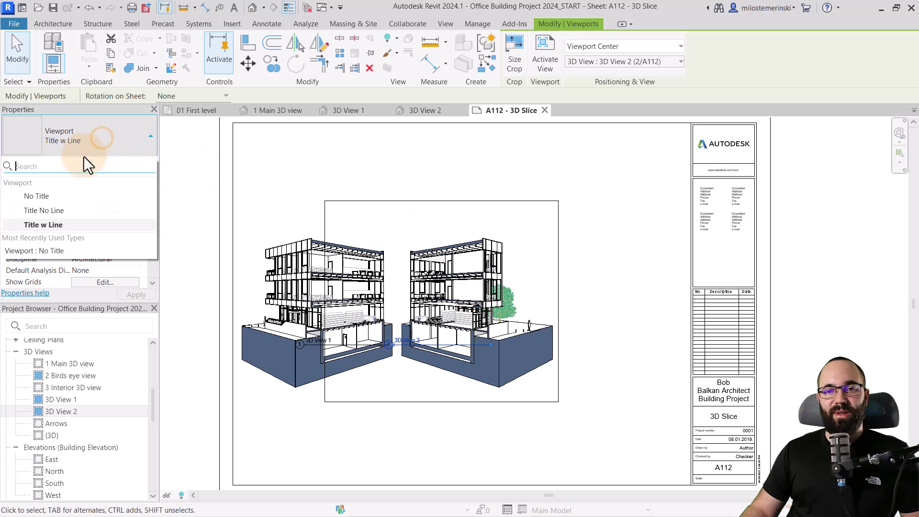
left_click(56, 196)
left_click(352, 167)
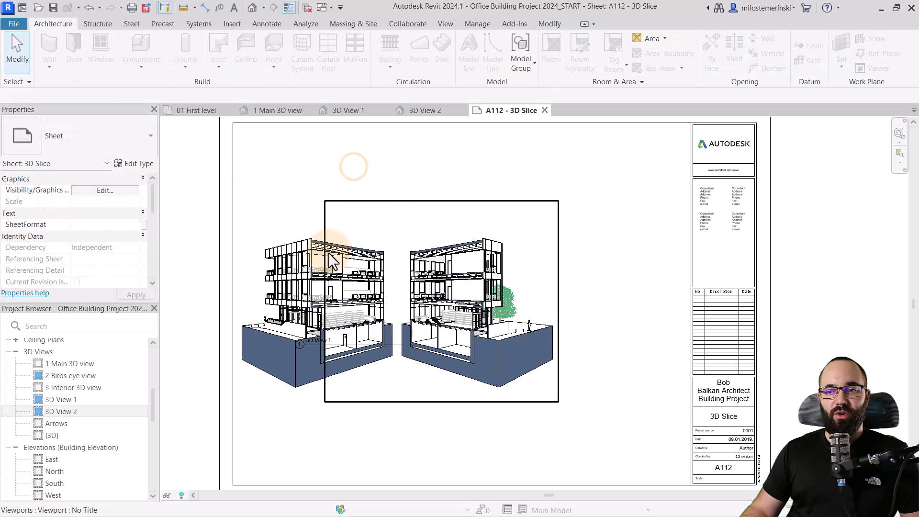
left_click(302, 263)
left_click(100, 142)
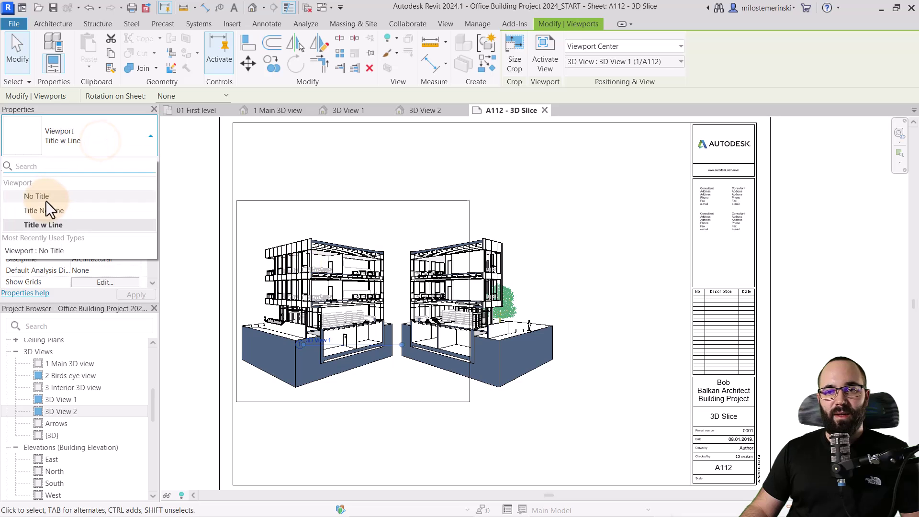
left_click(45, 200)
left_click(461, 455)
Step: Nudge both building viewports two steps right and reframe the sheet
scroll(445, 412, "up", 2)
left_click_drag(465, 449, 366, 331)
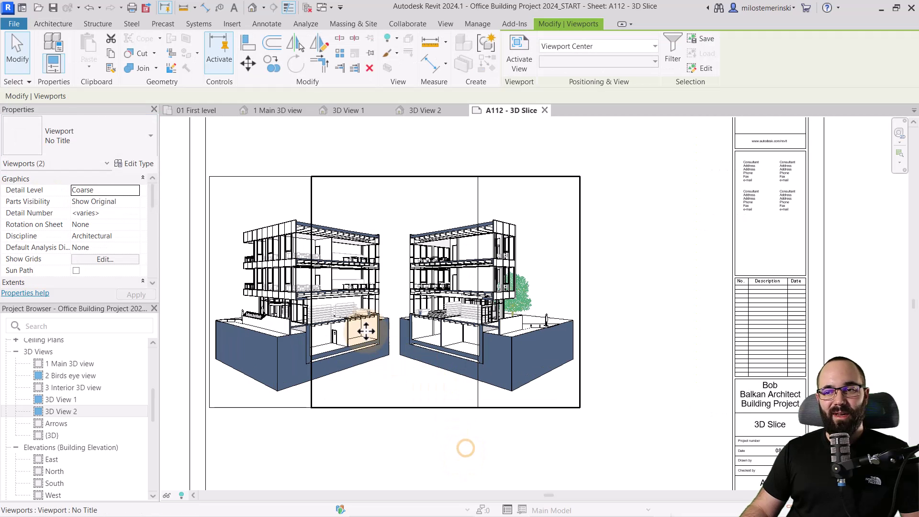
key("Right")
key("Right")
key("Right")
key("Right")
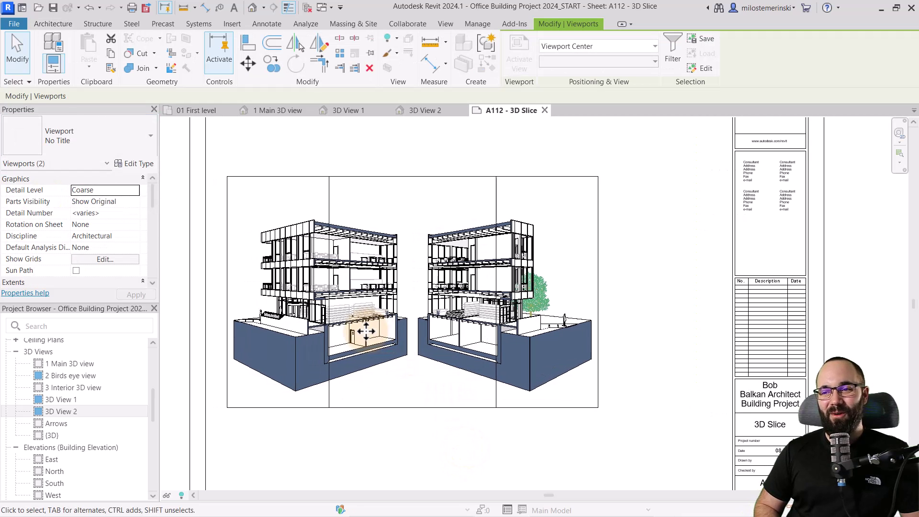
key("Right")
key("Right")
left_click(411, 160)
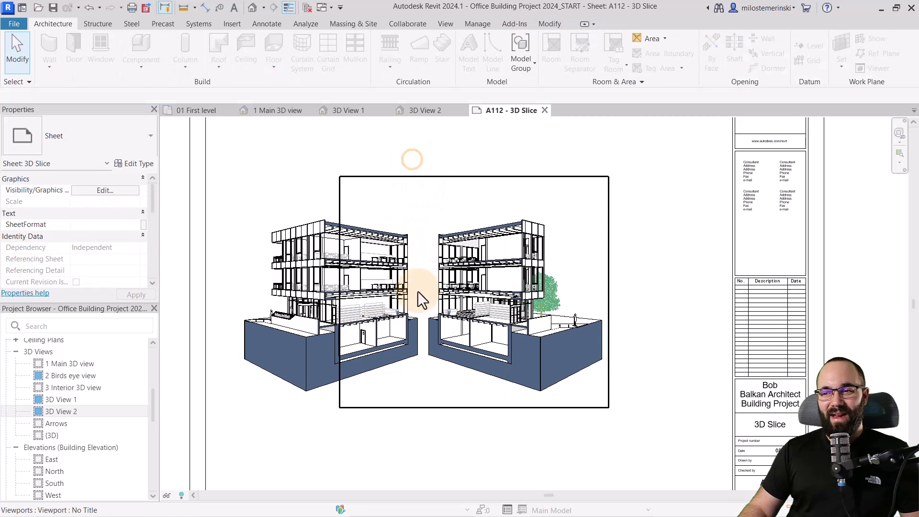
scroll(415, 331, "up", 2)
middle_click_drag(415, 330, 437, 342)
scroll(314, 180, "up", 1)
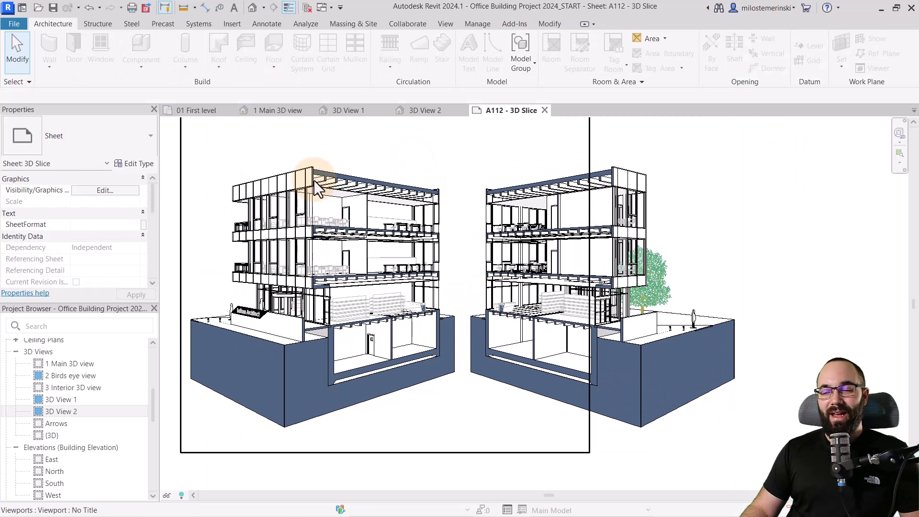
middle_click_drag(286, 139, 293, 142)
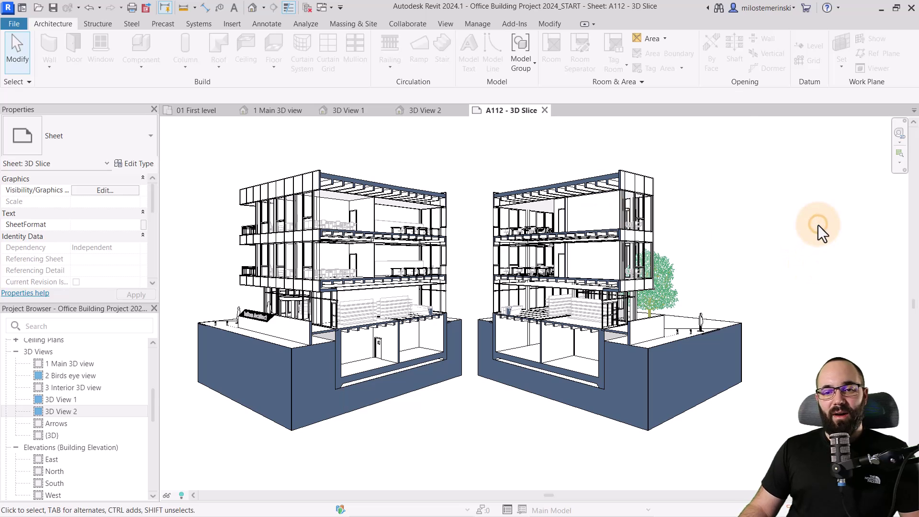
left_click(58, 424)
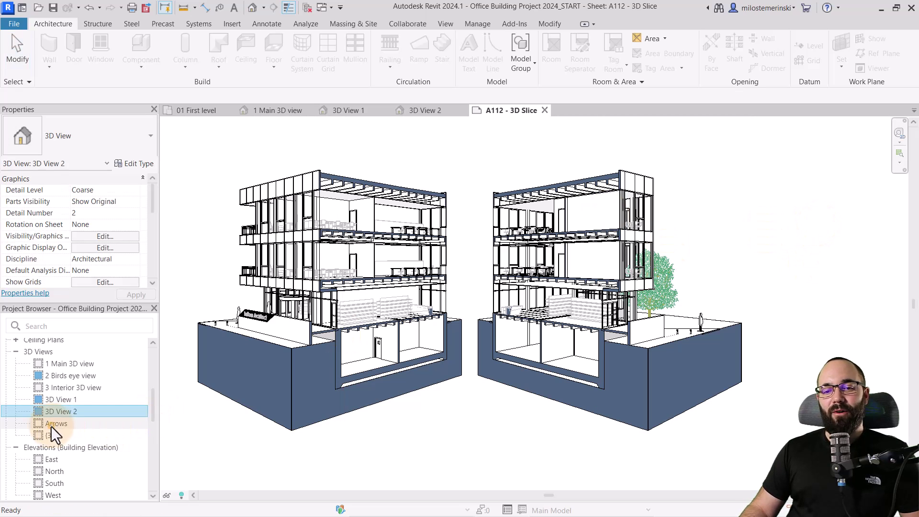
Step: Place the Arrows view below the two buildings and move it lower on the sheet
left_click_drag(50, 426, 463, 444)
left_click(455, 411)
scroll(431, 387, "down", 1)
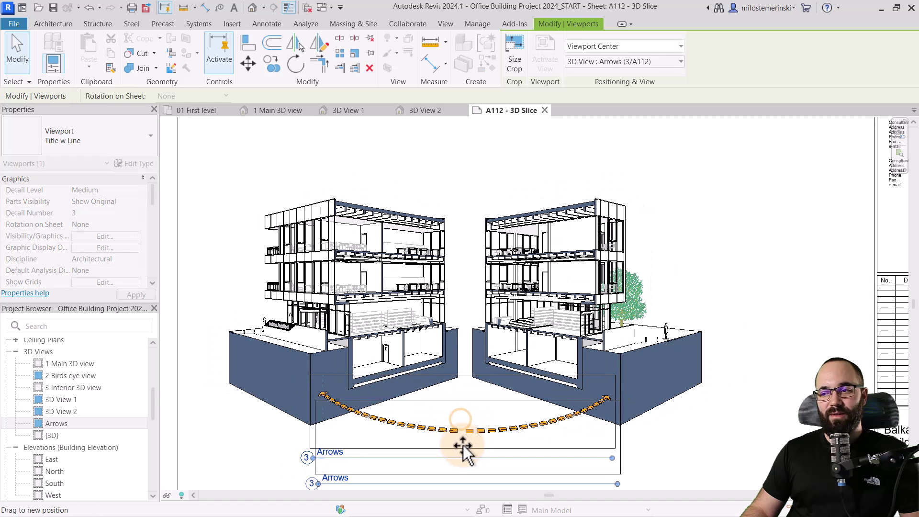
middle_click_drag(459, 402, 421, 388)
scroll(420, 388, "up", 1)
left_click_drag(420, 388, 398, 376)
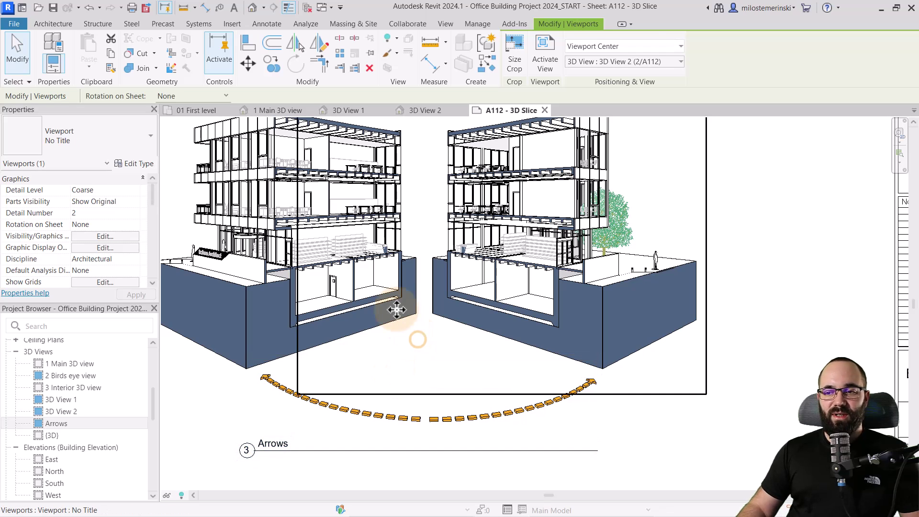
left_click(726, 430)
Step: Set the Arrows viewport to No Title and frame the whole sheet composition
scroll(372, 384, "down", 1)
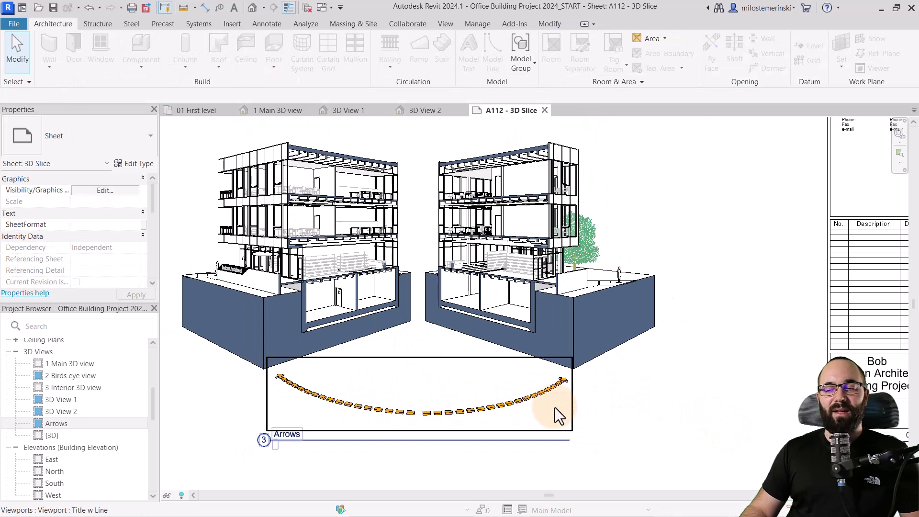
left_click(374, 413)
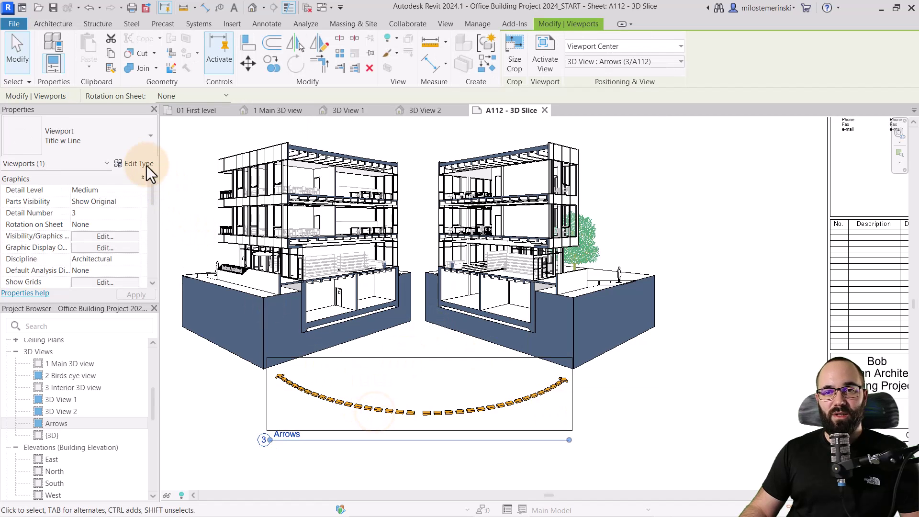
left_click(123, 148)
left_click(36, 196)
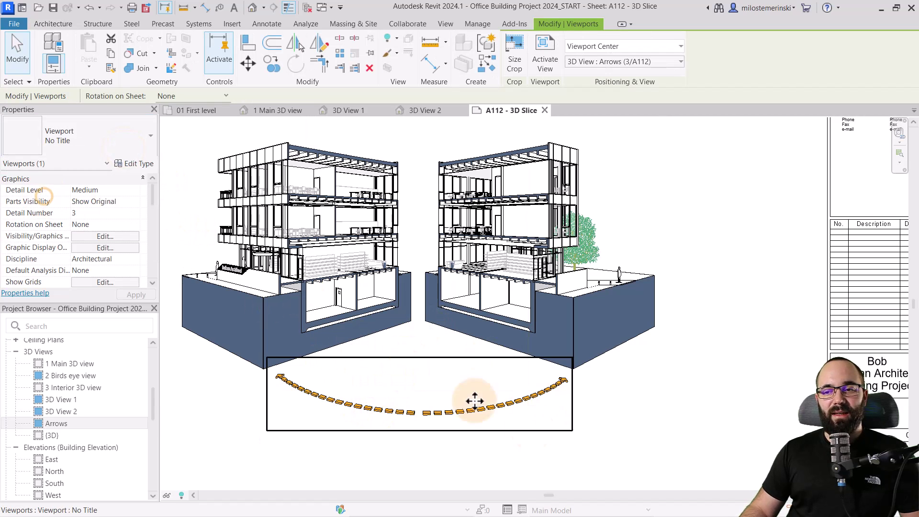
left_click(699, 447)
scroll(714, 404, "down", 1)
middle_click_drag(715, 404, 759, 449)
scroll(773, 437, "up", 1)
scroll(711, 421, "up", 1)
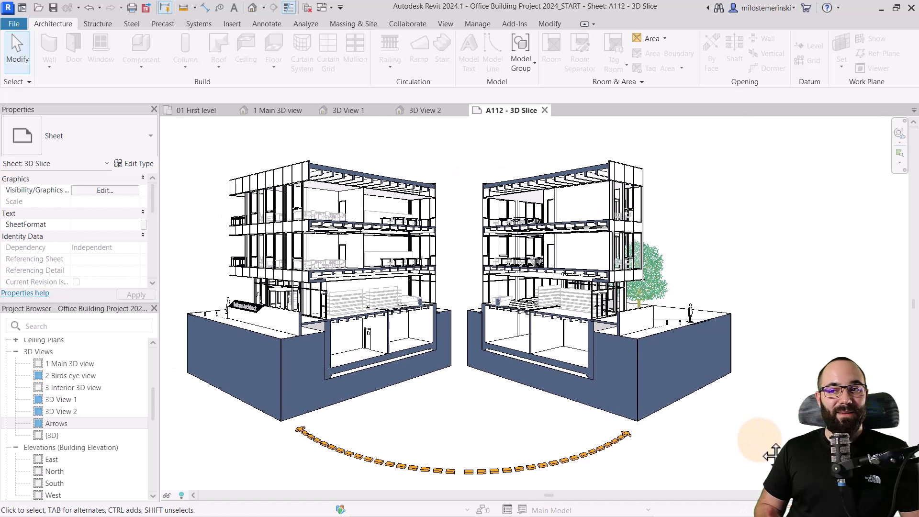